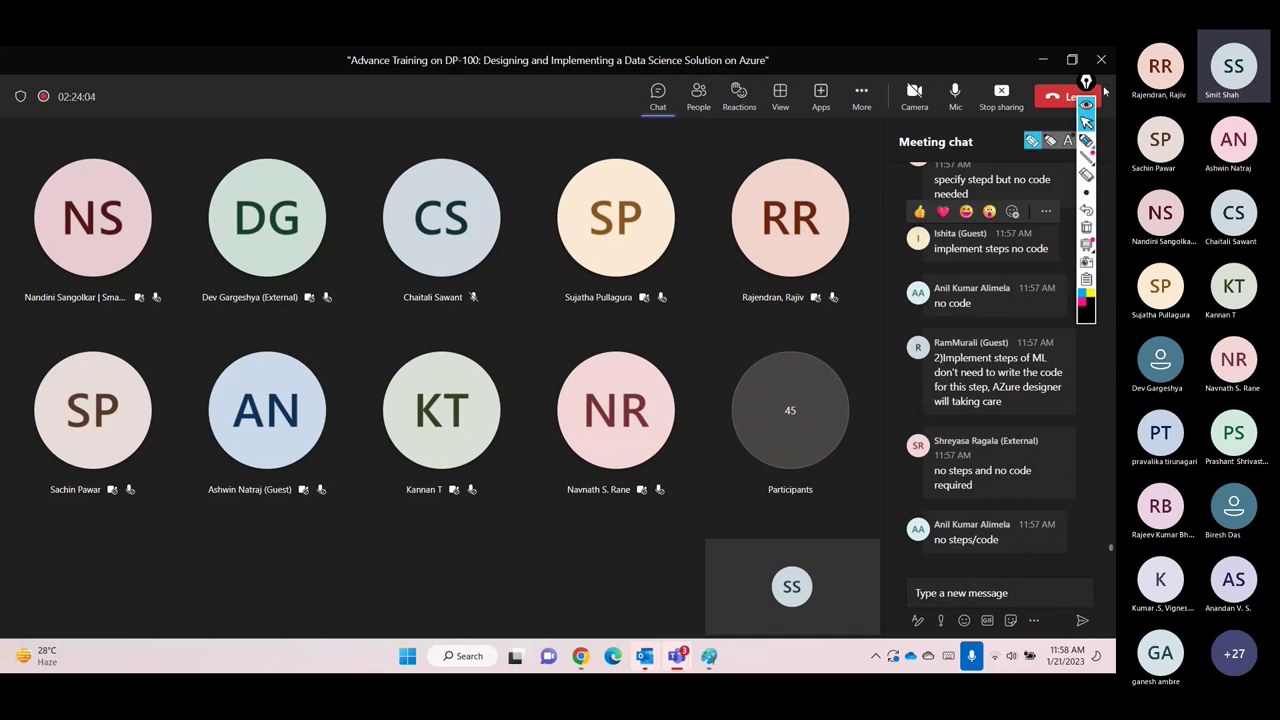
Put the Teams meeting and Paint notes aside, switch to the Azure portal home page in Chrome, and reload it
left_click(1044, 62)
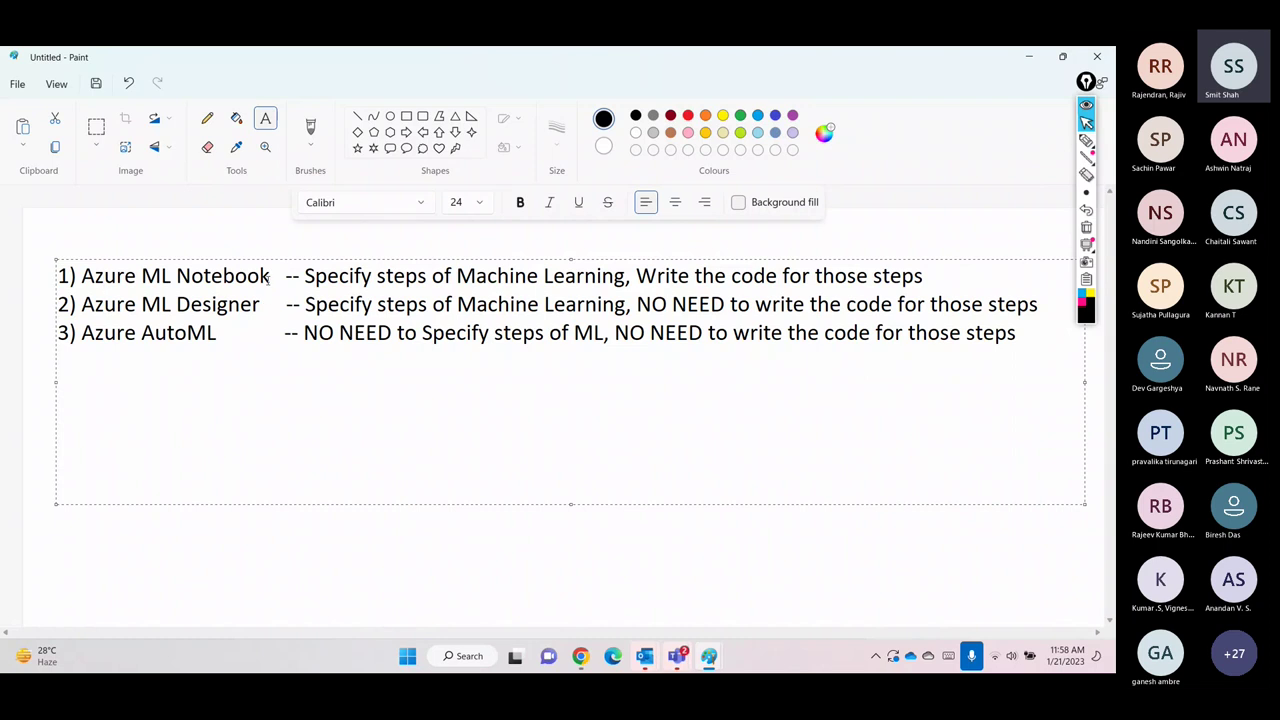
left_click_drag(268, 279, 82, 279)
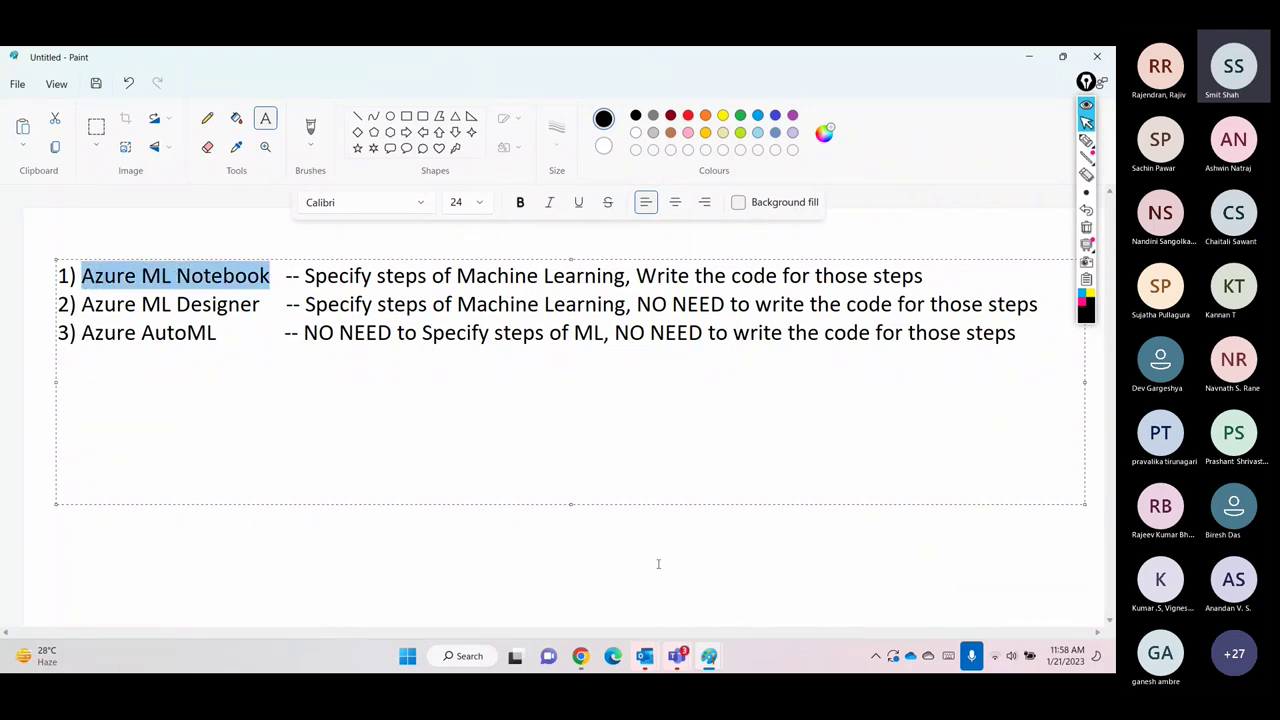
left_click(580, 658)
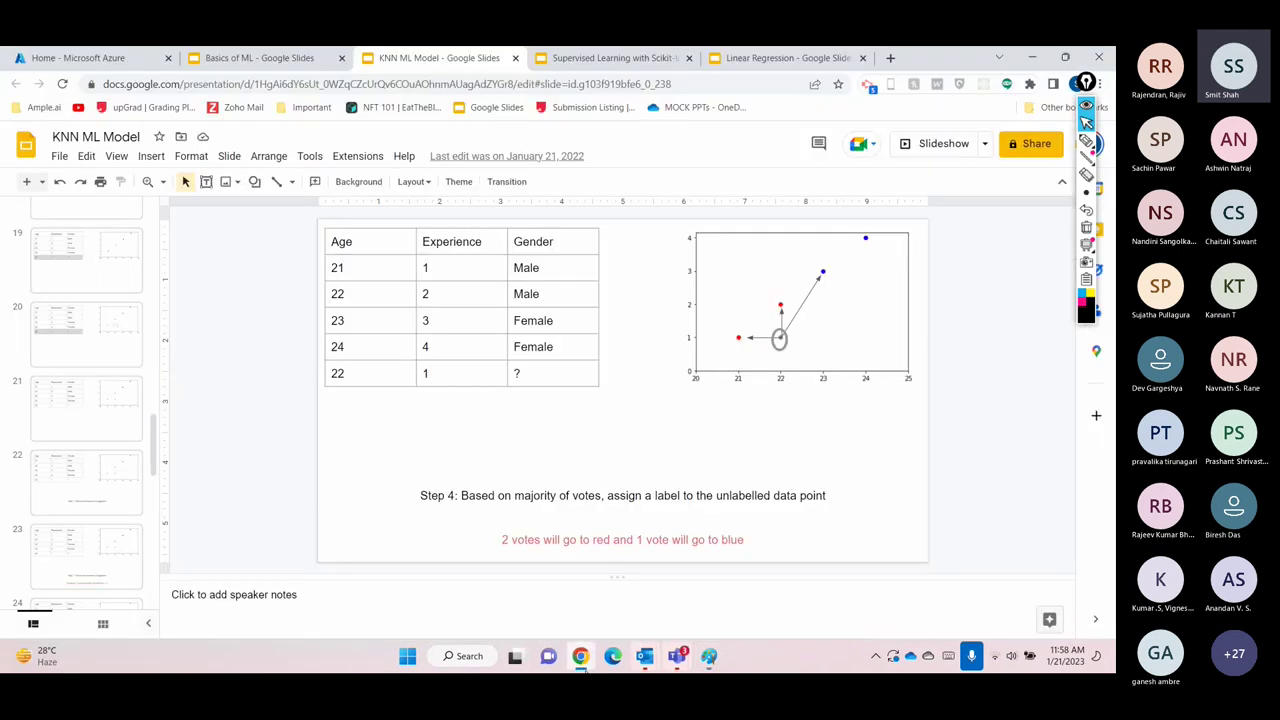
left_click(88, 60)
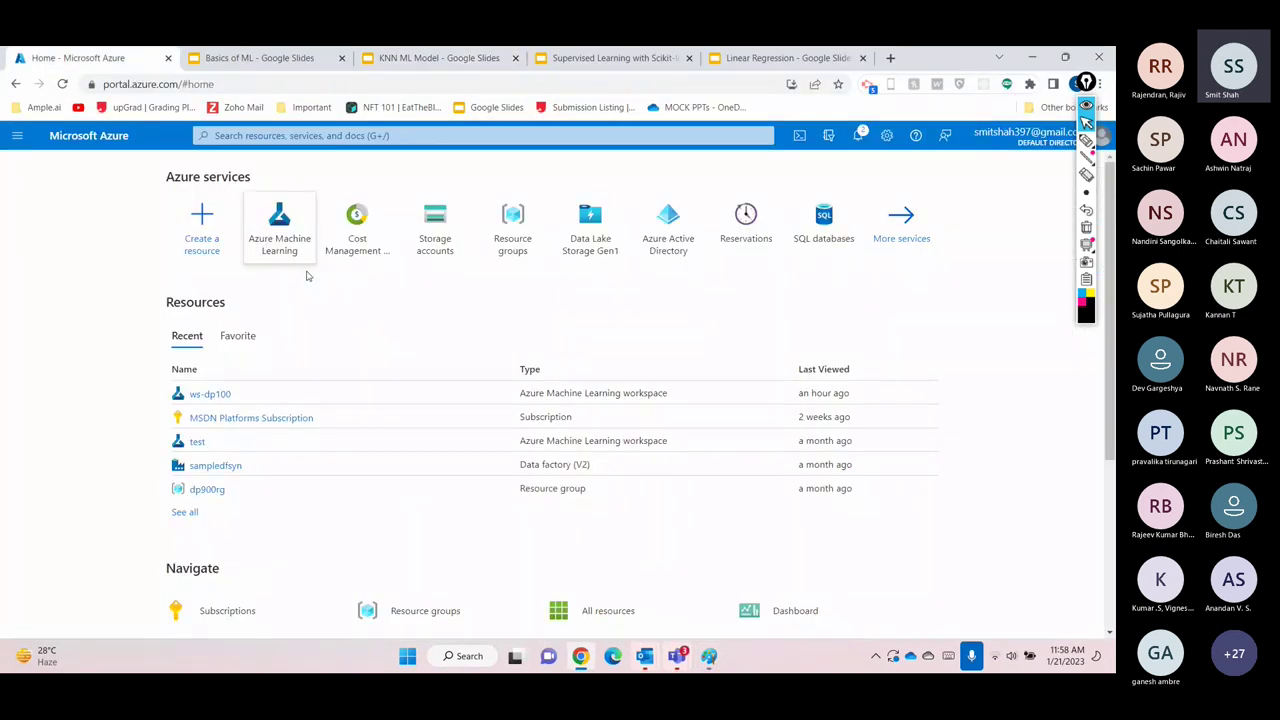
key("F5")
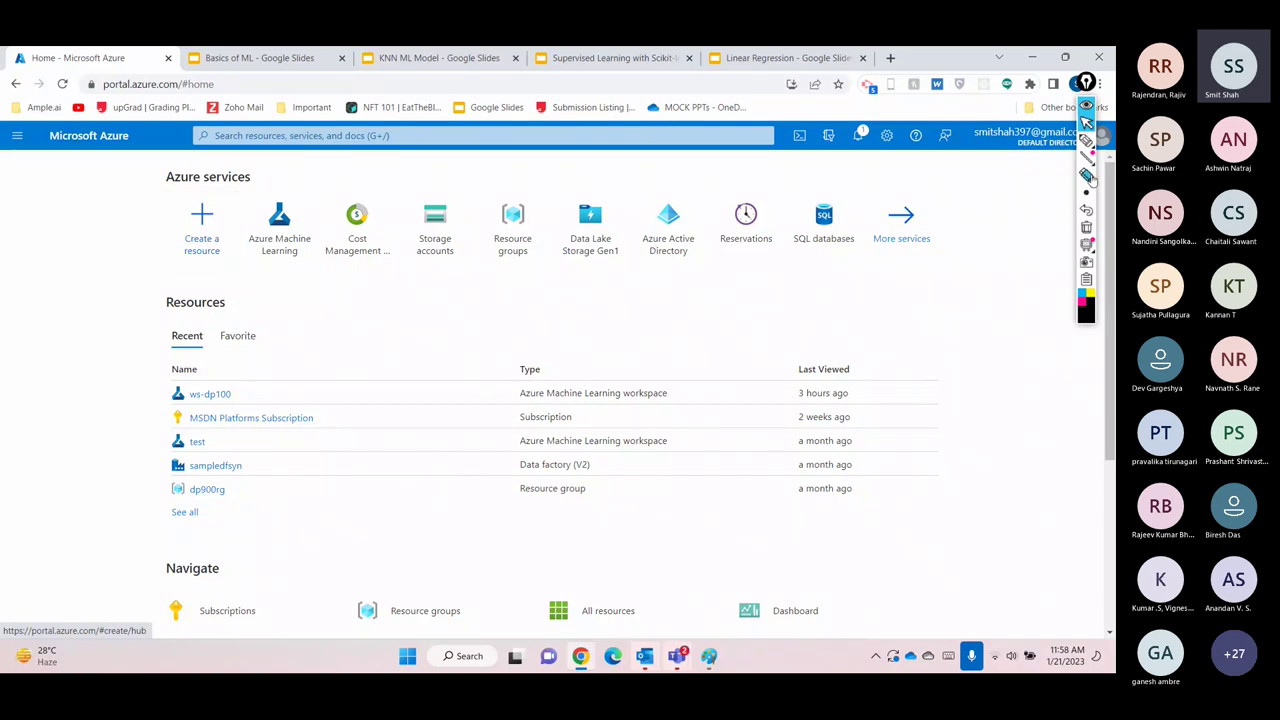
Outline the Azure Machine Learning service with the annotation pen and clear the drawing
left_click(1086, 140)
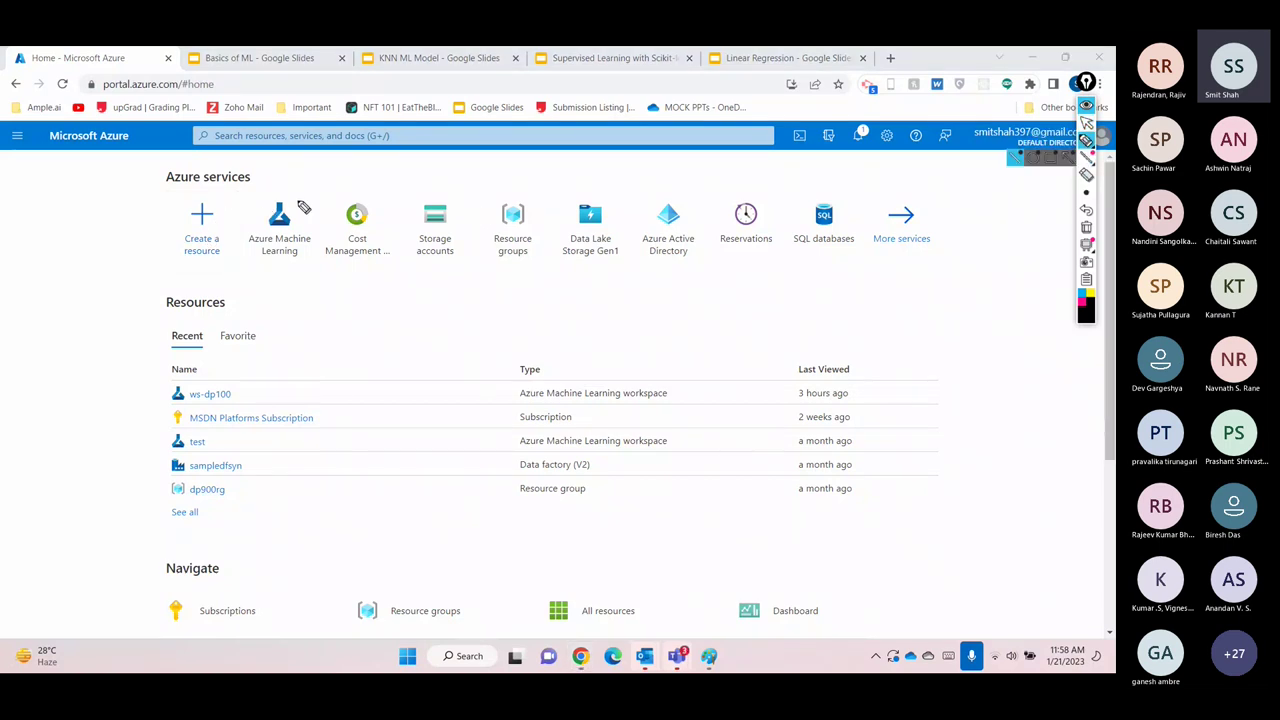
mouse_move(301, 199)
left_mouse_down()
mouse_move(258, 244)
mouse_move(312, 286)
mouse_move(303, 198)
left_mouse_up()
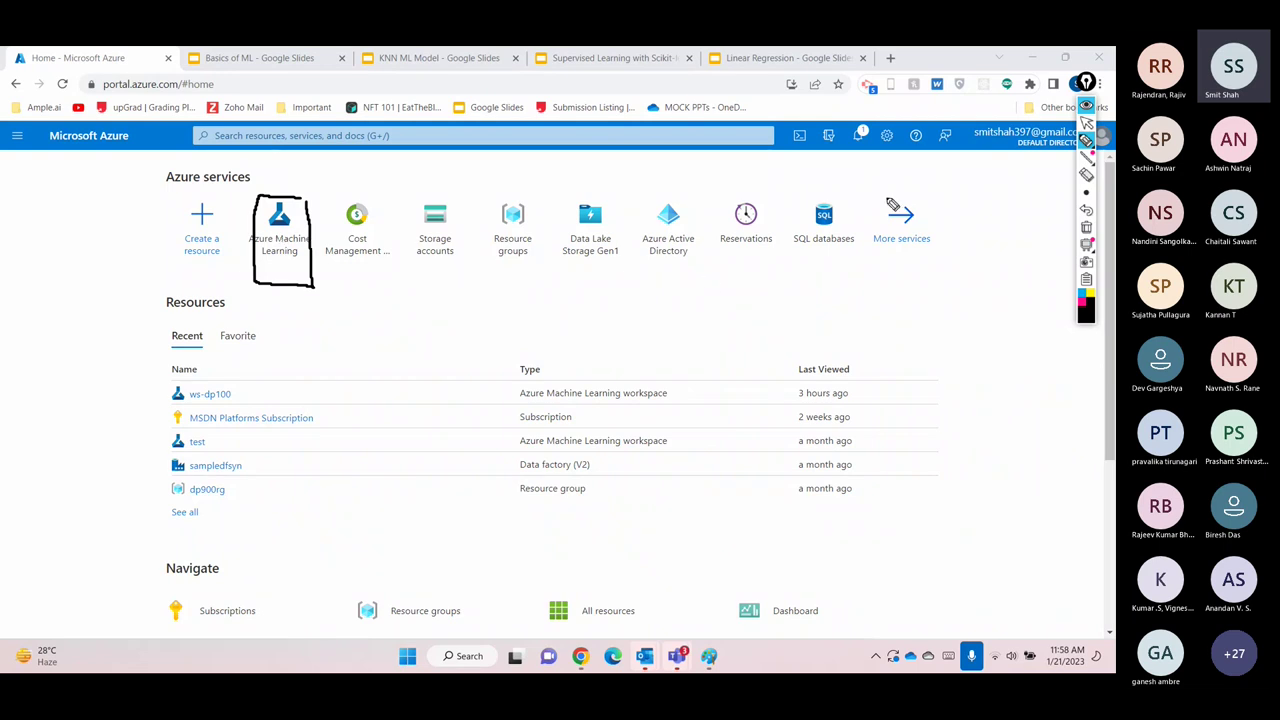
left_click(1085, 176)
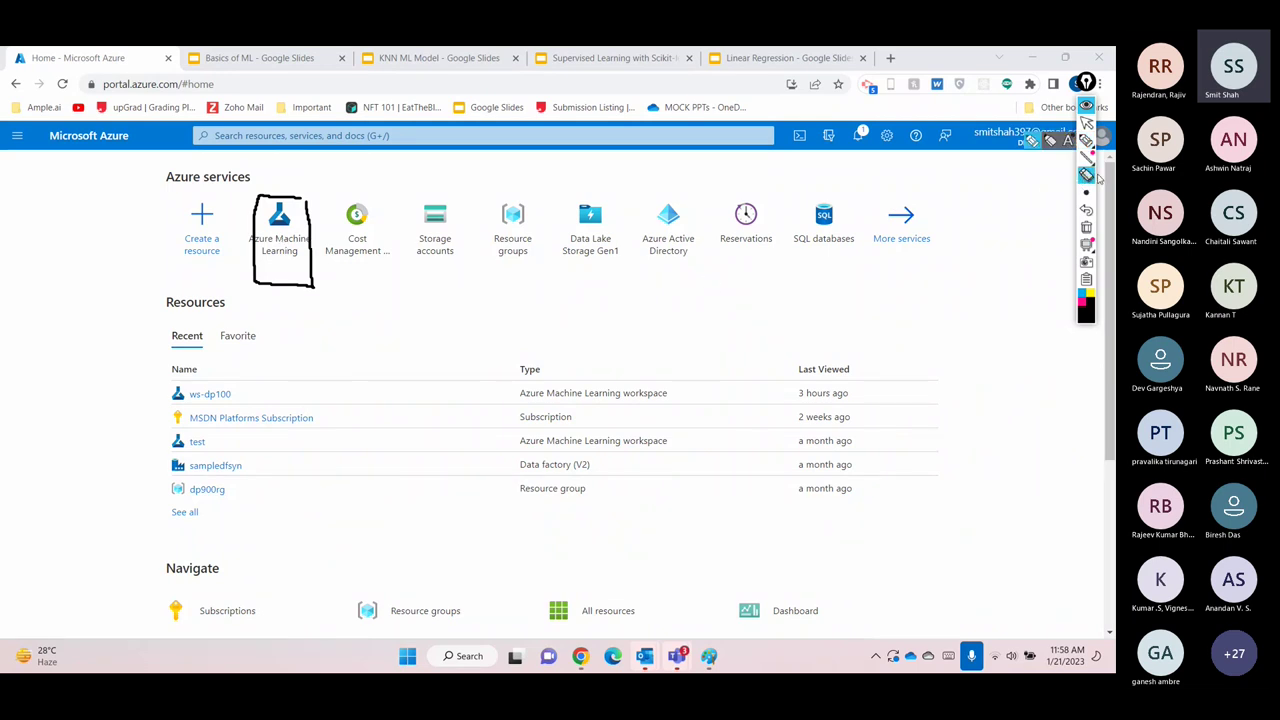
double_click(1085, 176)
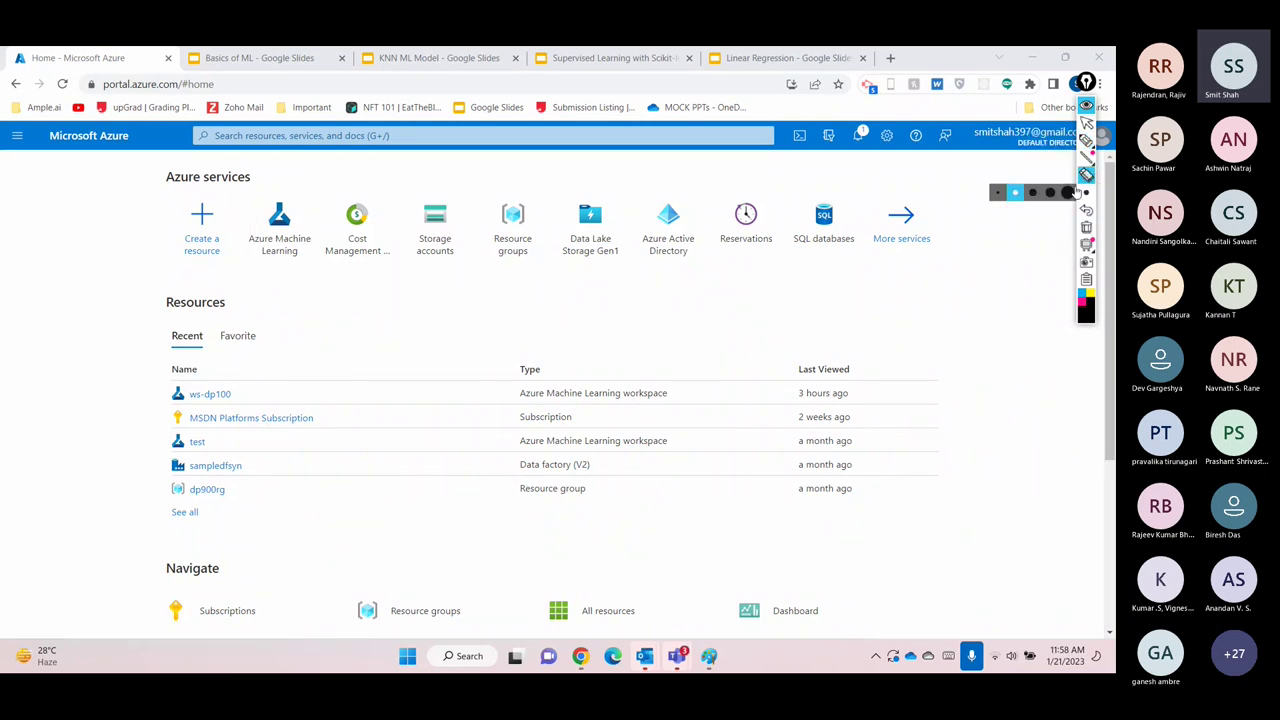
left_click(1086, 122)
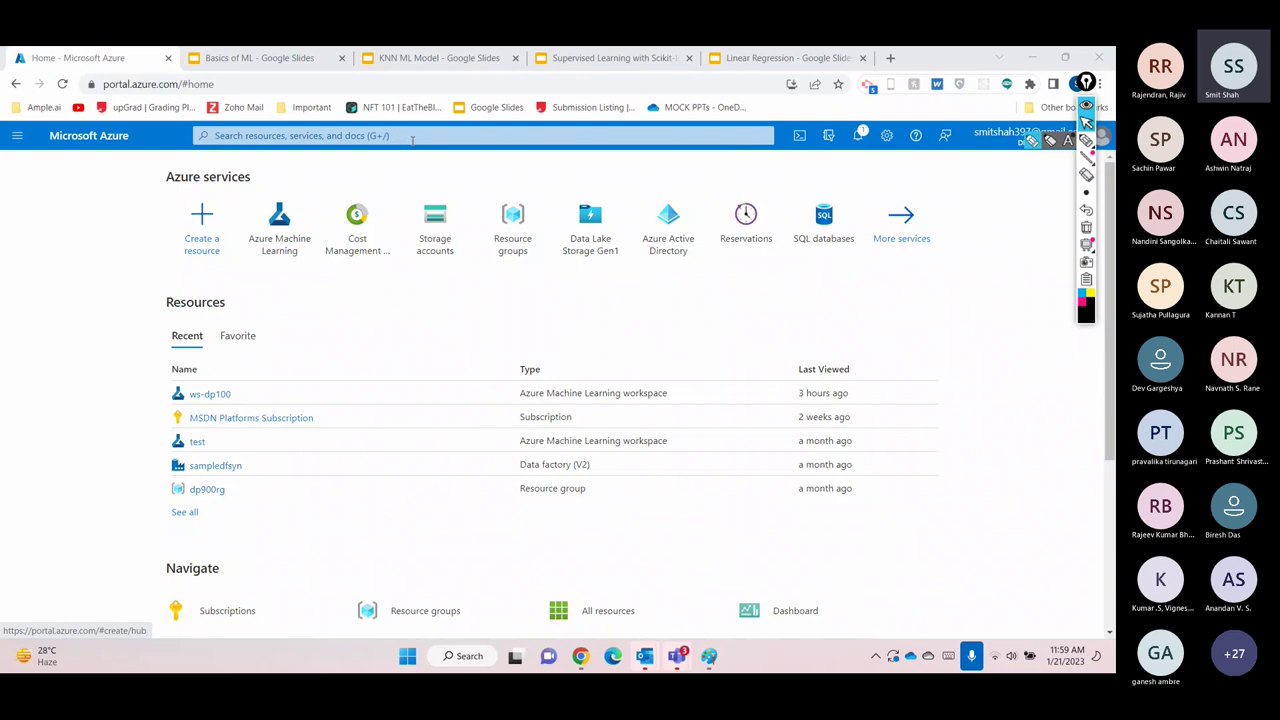
Search the portal's resources, services and docs for Machine Learning
left_click(421, 137)
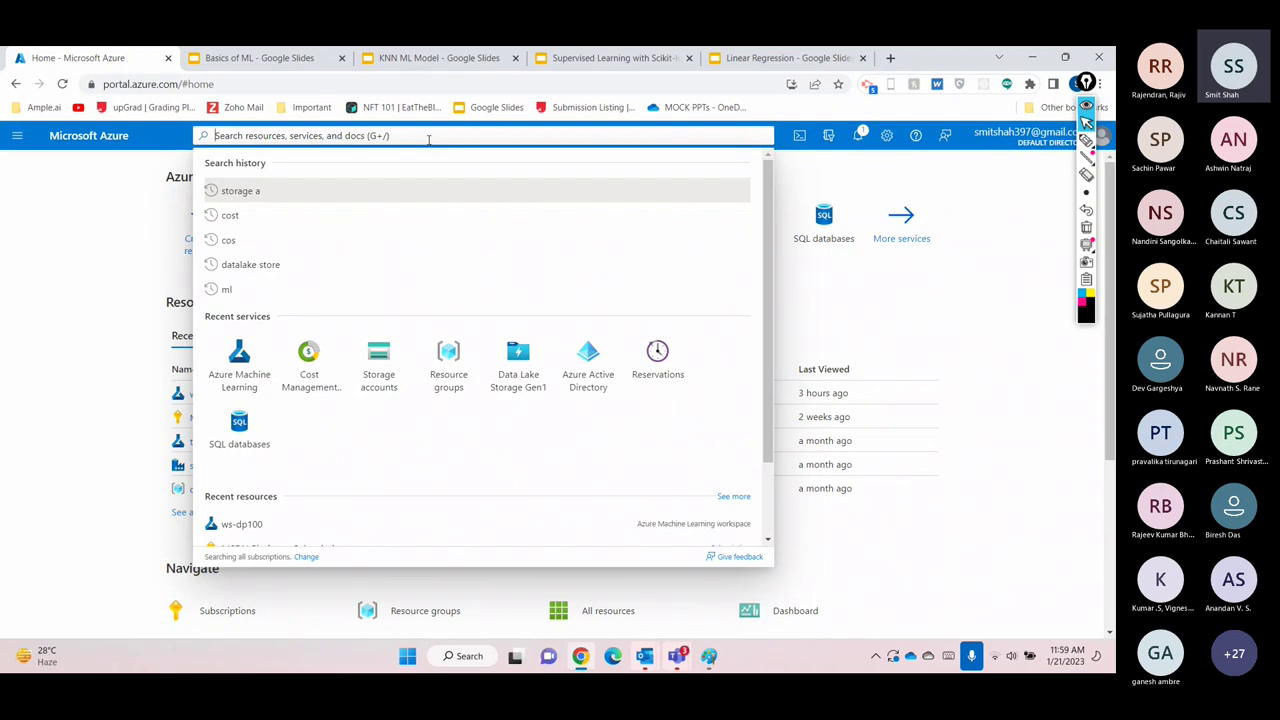
type("Machine")
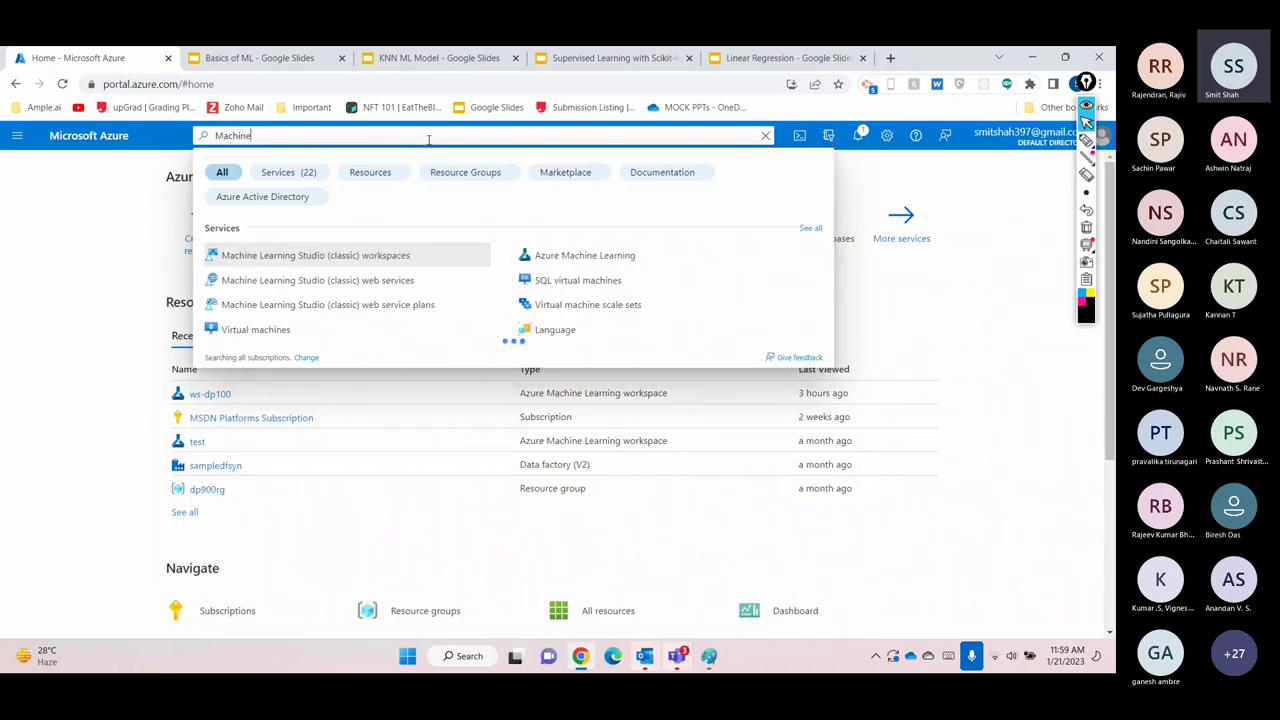
type(" Learning")
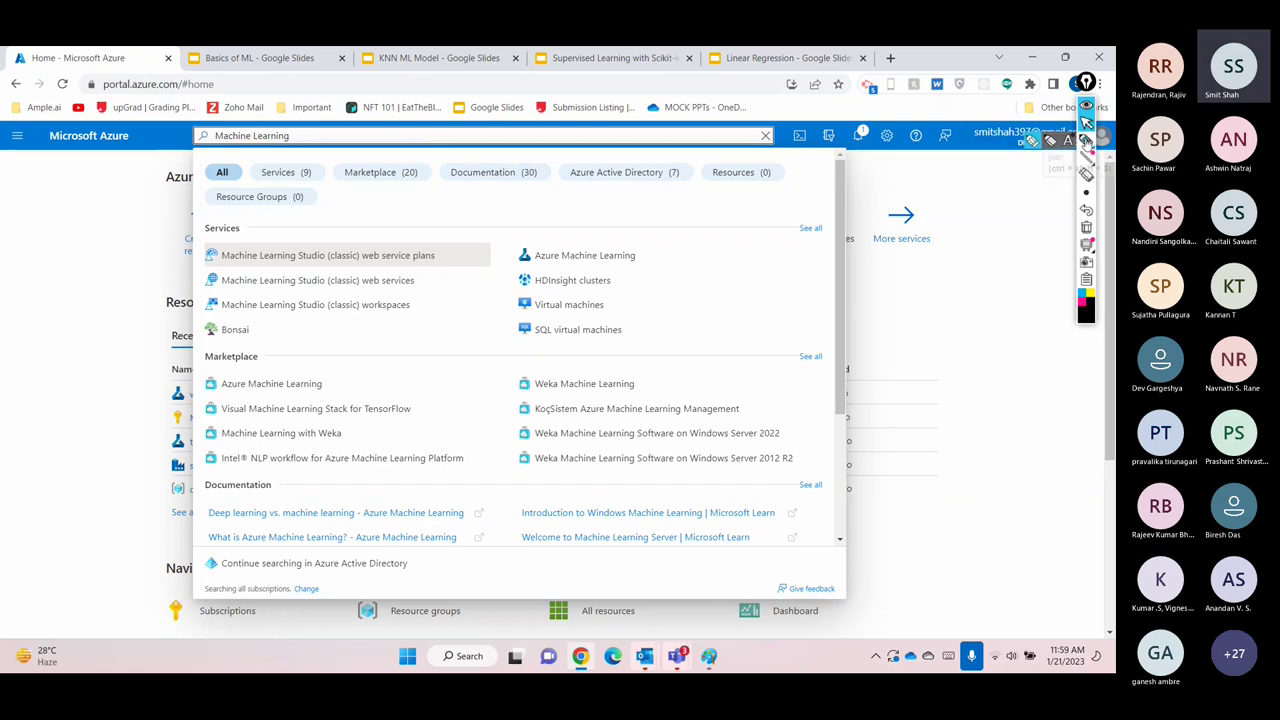
Outline the Marketplace results with the annotation pen and clear the drawing
left_click(1086, 141)
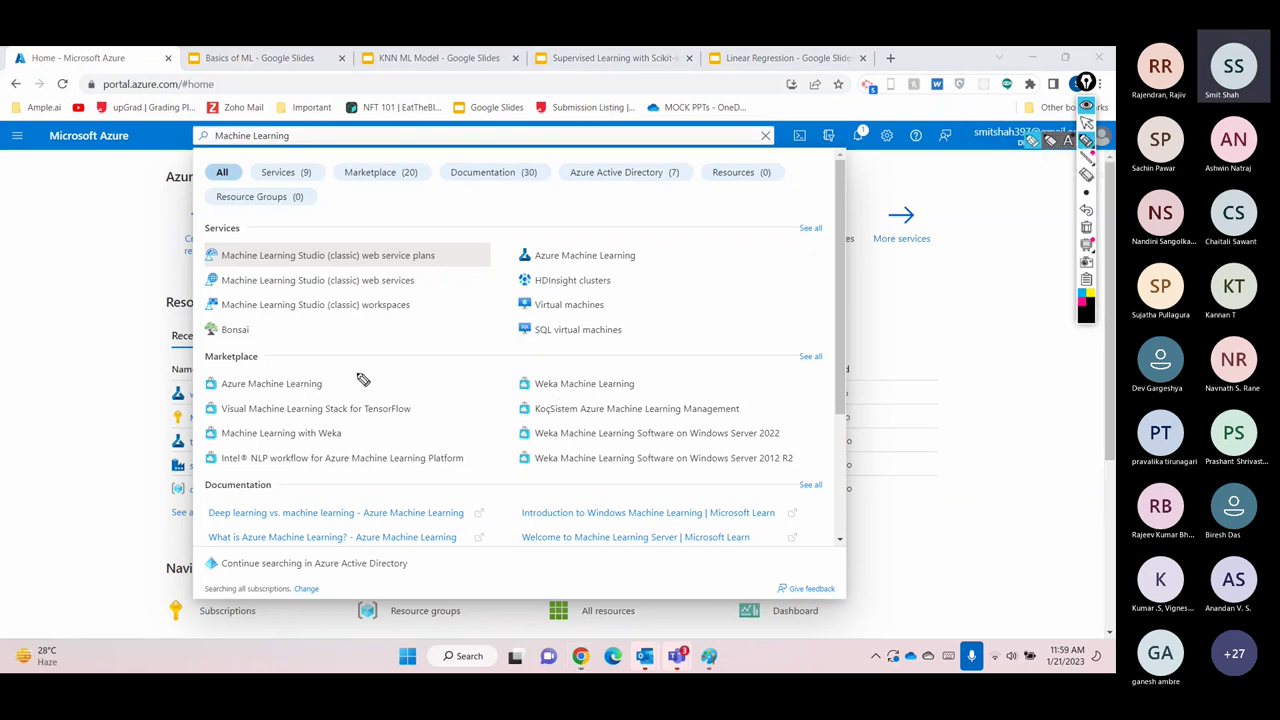
mouse_move(757, 362)
left_mouse_down()
mouse_move(378, 348)
mouse_move(203, 462)
mouse_move(480, 488)
mouse_move(805, 490)
mouse_move(790, 358)
left_mouse_up()
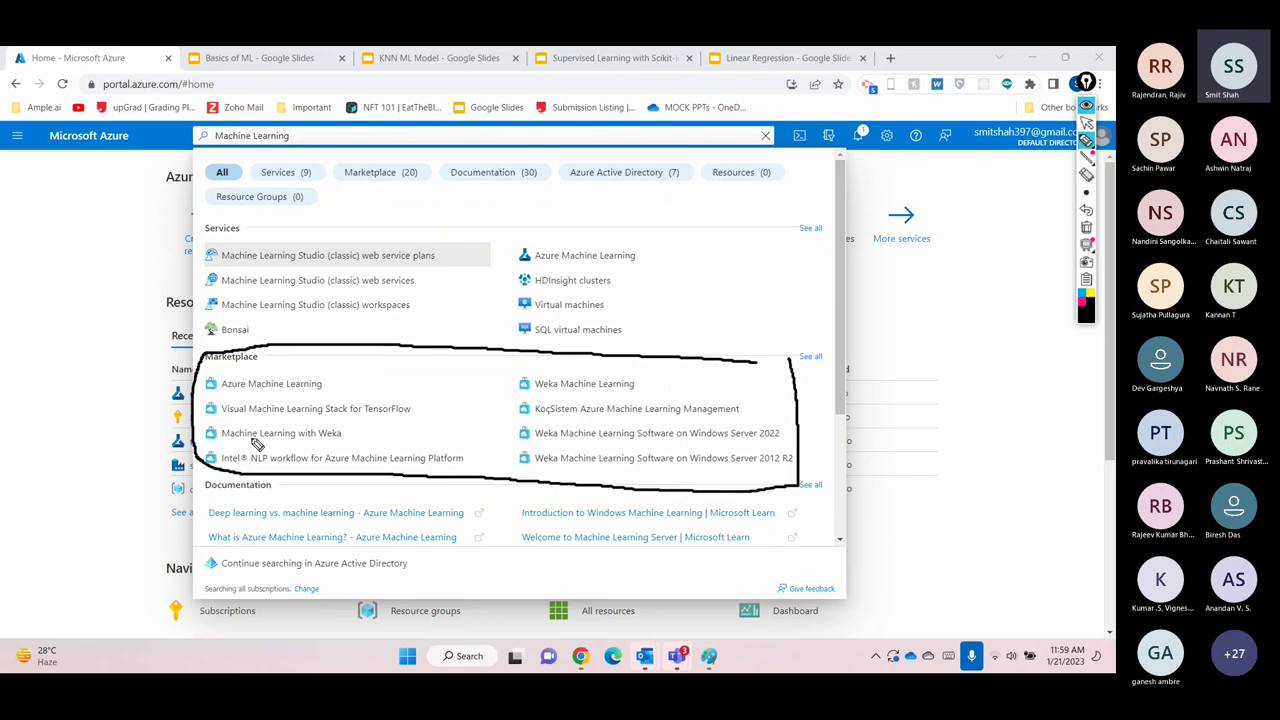
mouse_move(327, 367)
left_mouse_down()
mouse_move(208, 368)
mouse_move(209, 398)
mouse_move(340, 372)
left_mouse_up()
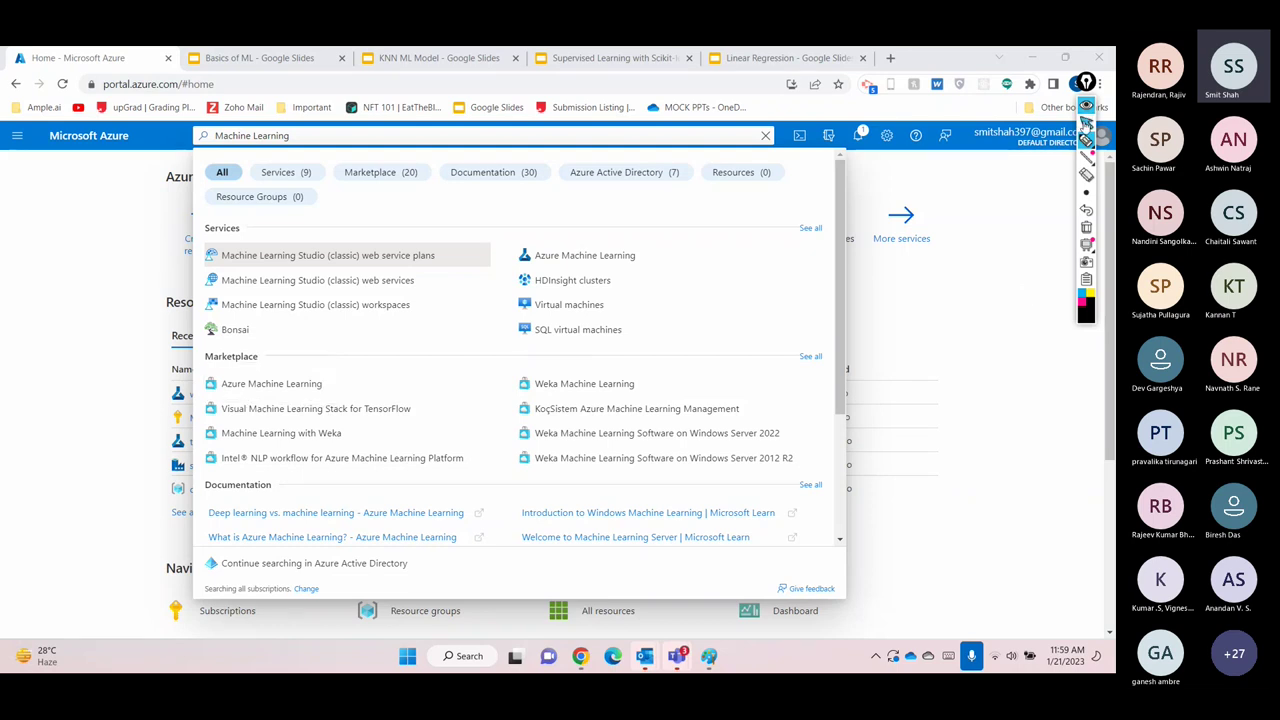
Open the workspace creation form for Azure Machine Learning from the Marketplace results
left_click(283, 389)
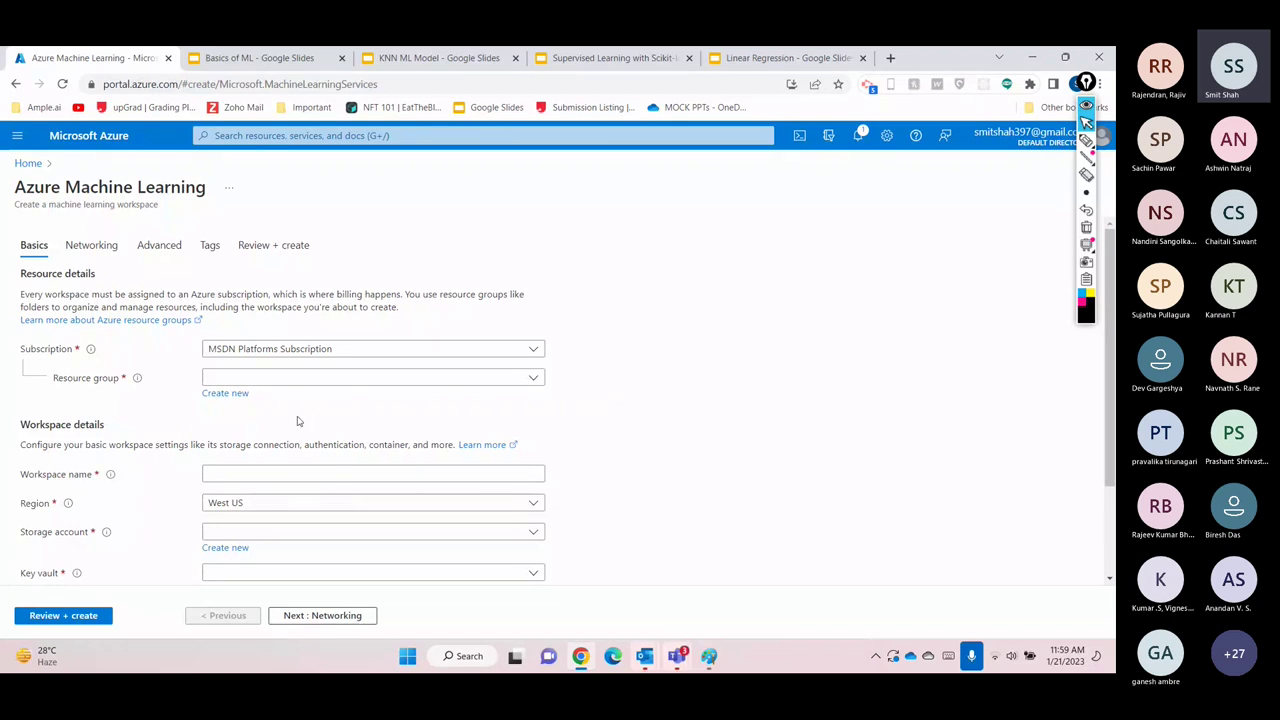
left_click(1086, 141)
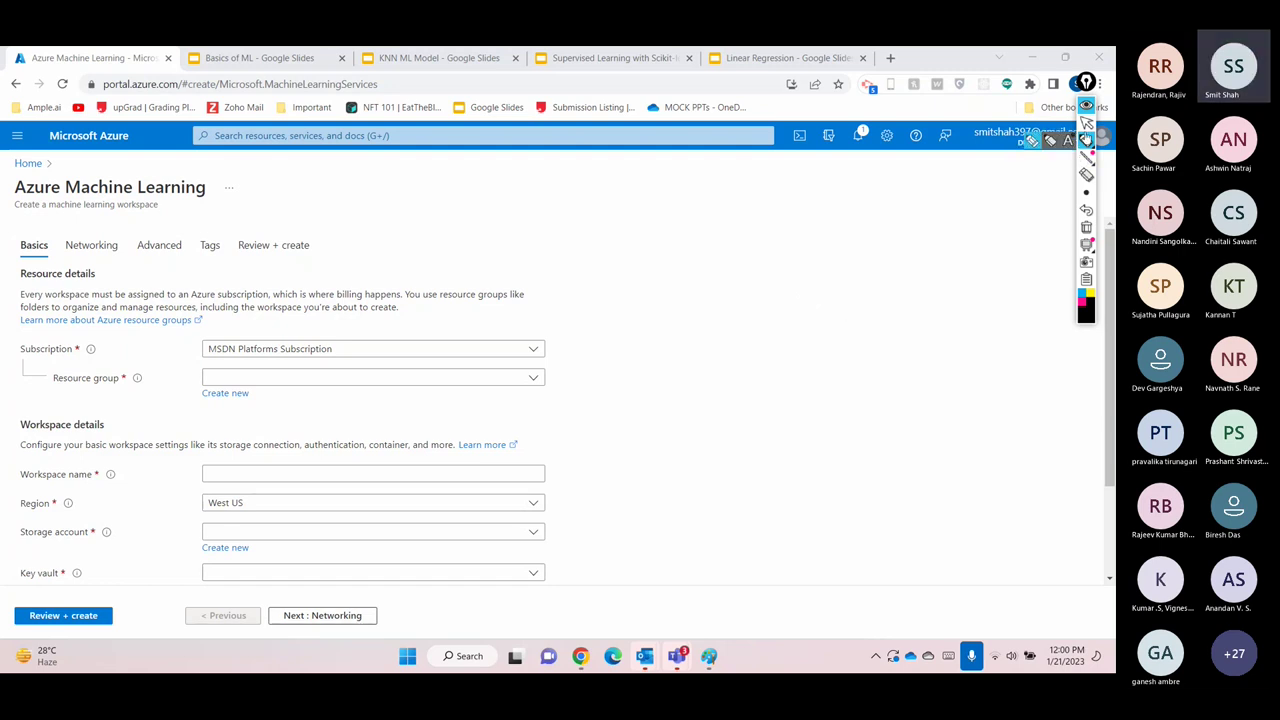
left_click(1086, 122)
Create a new resource group named dp100-webinar for the workspace
left_click(236, 396)
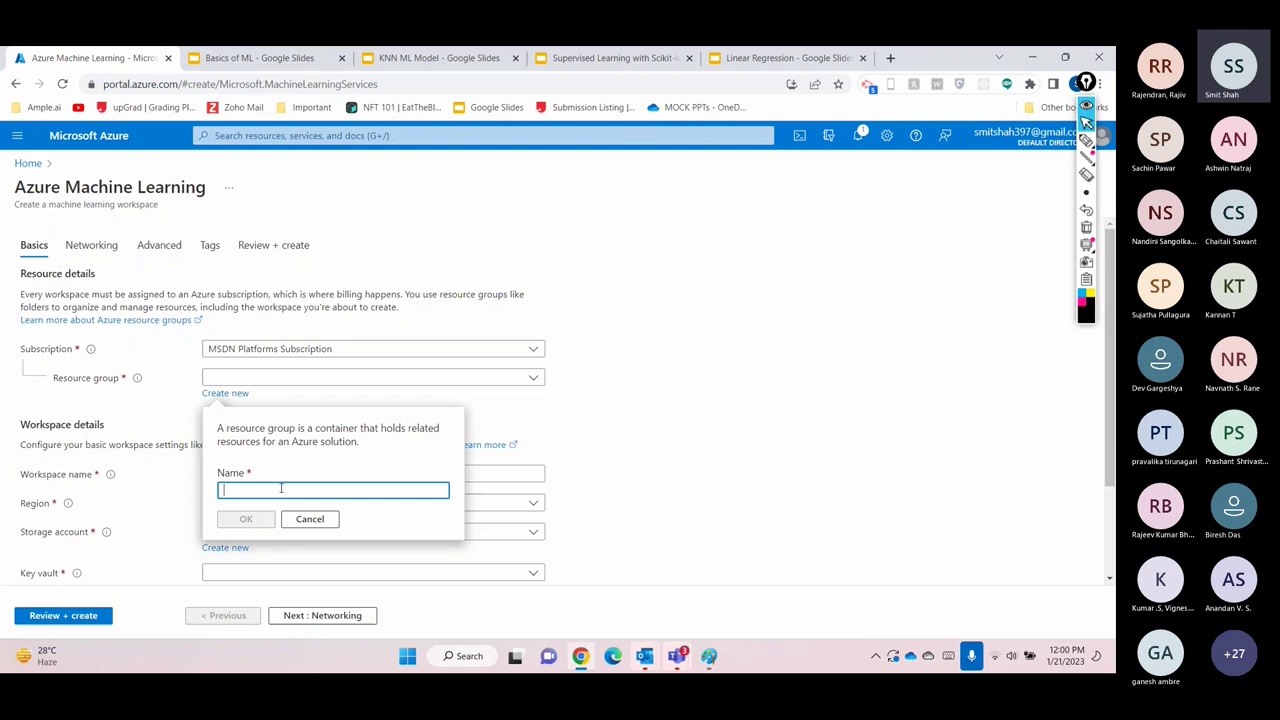
type("dp")
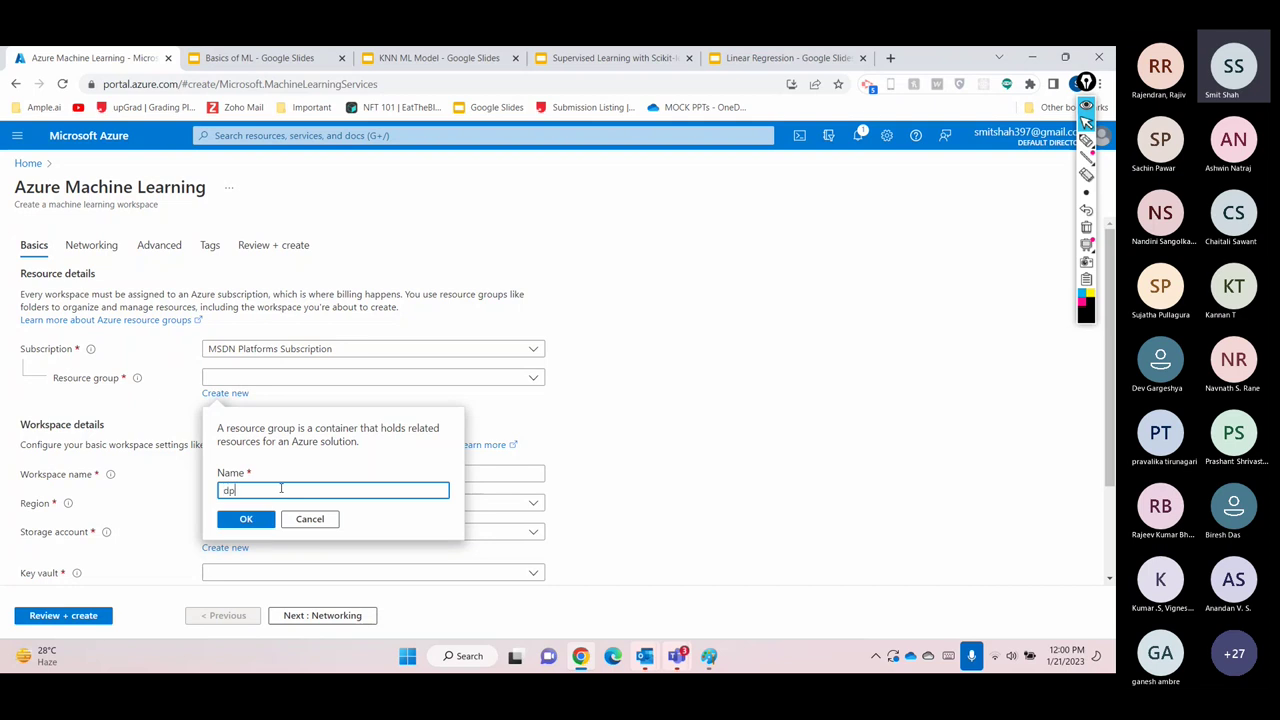
type("100")
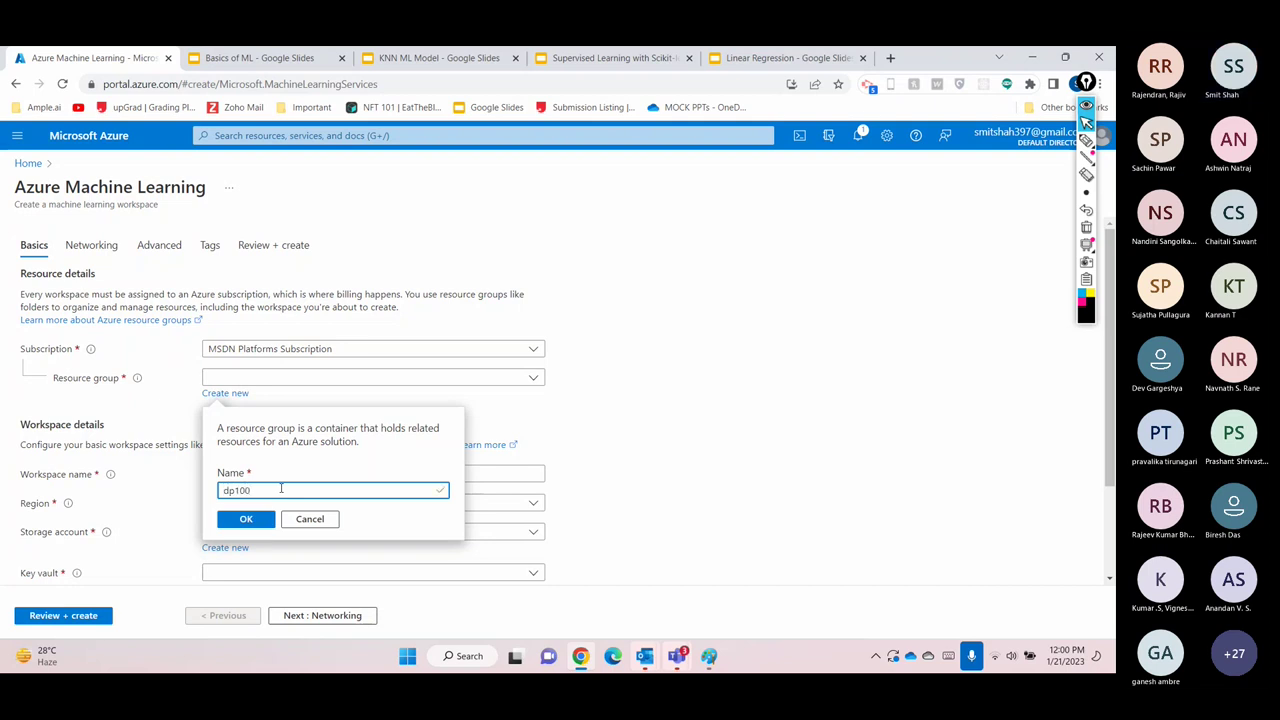
type("-webinar")
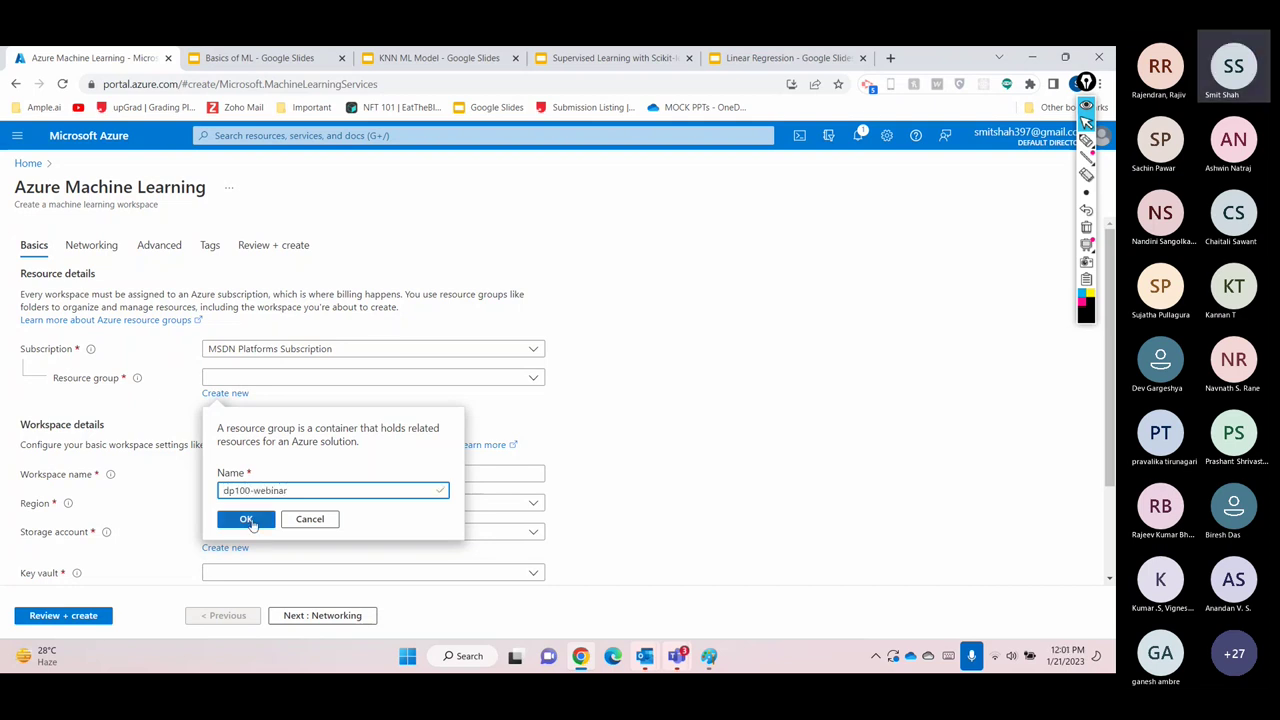
left_click(249, 520)
Name the workspace ws-dp100, keep the remaining basic settings at their defaults, and review and create it
scroll(277, 446, "down", 1)
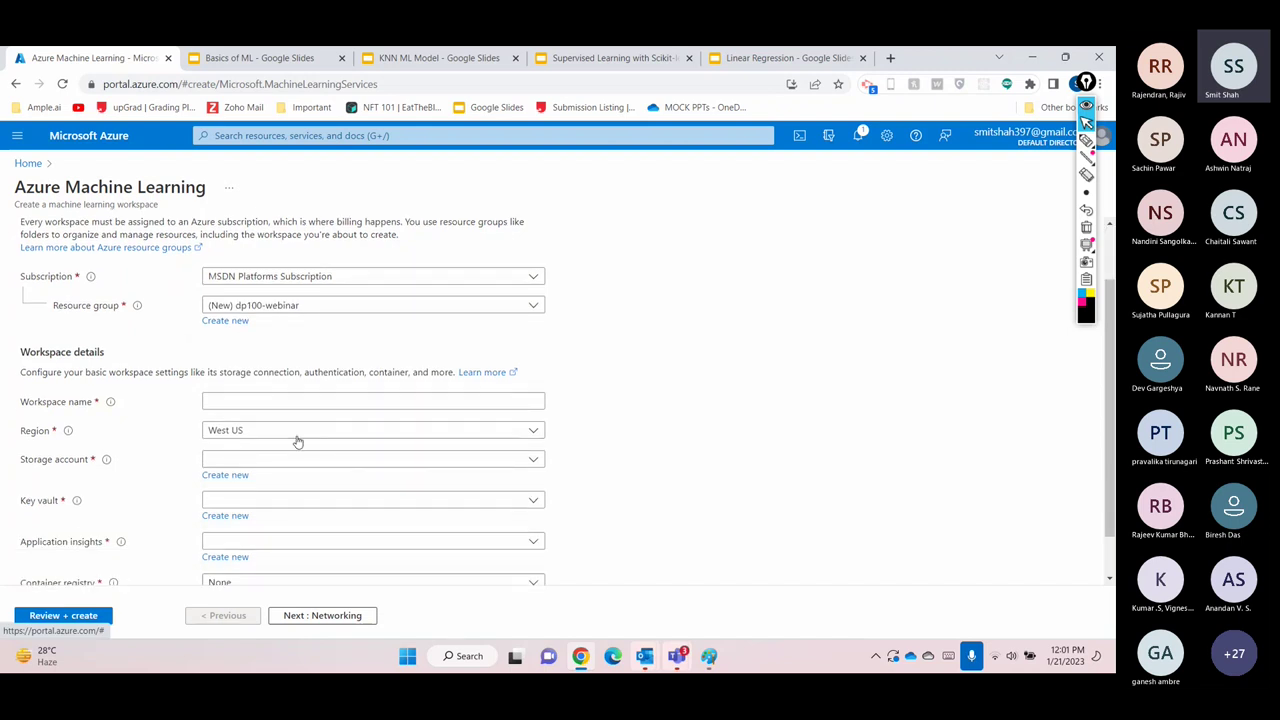
left_click(280, 403)
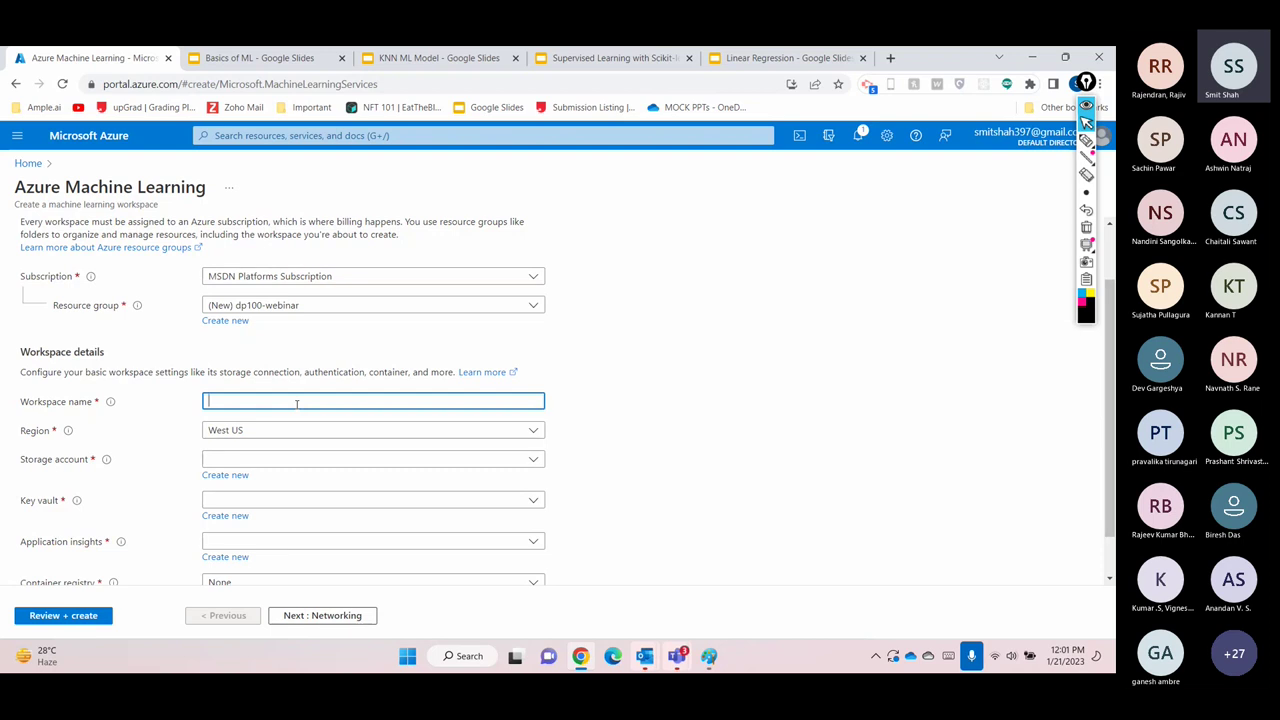
type("ws-dp100")
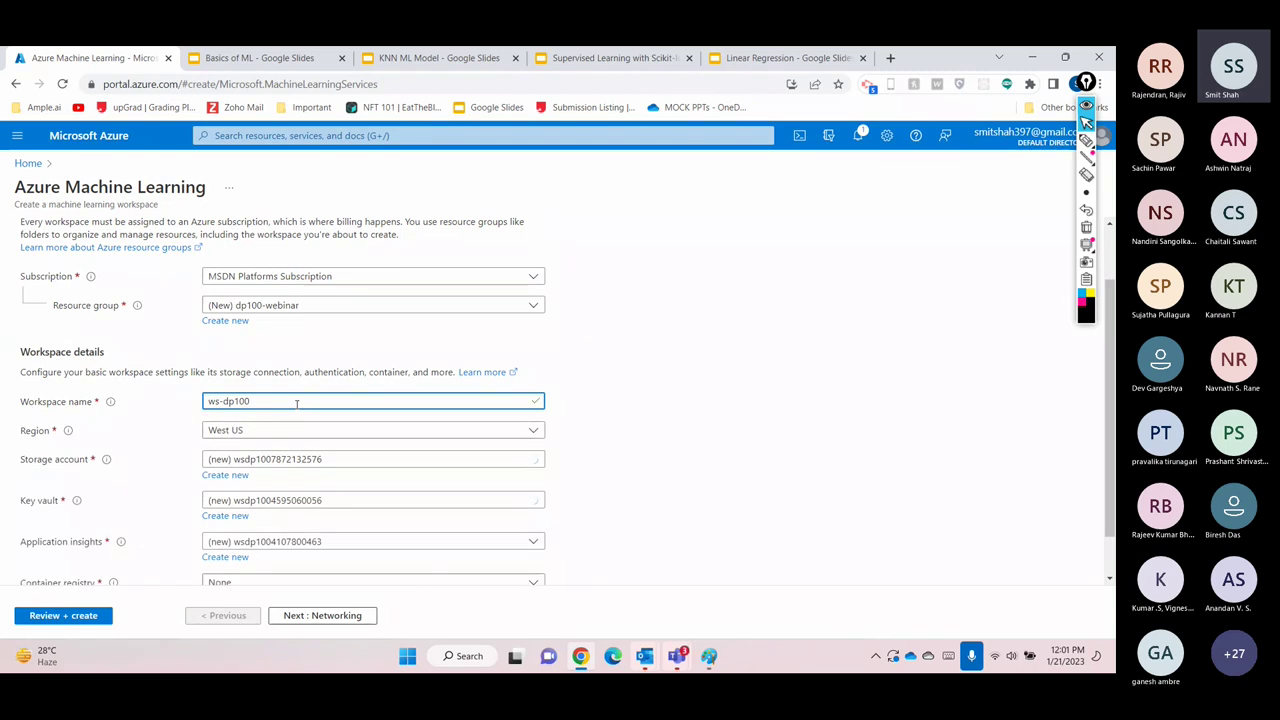
scroll(284, 470, "down", 1)
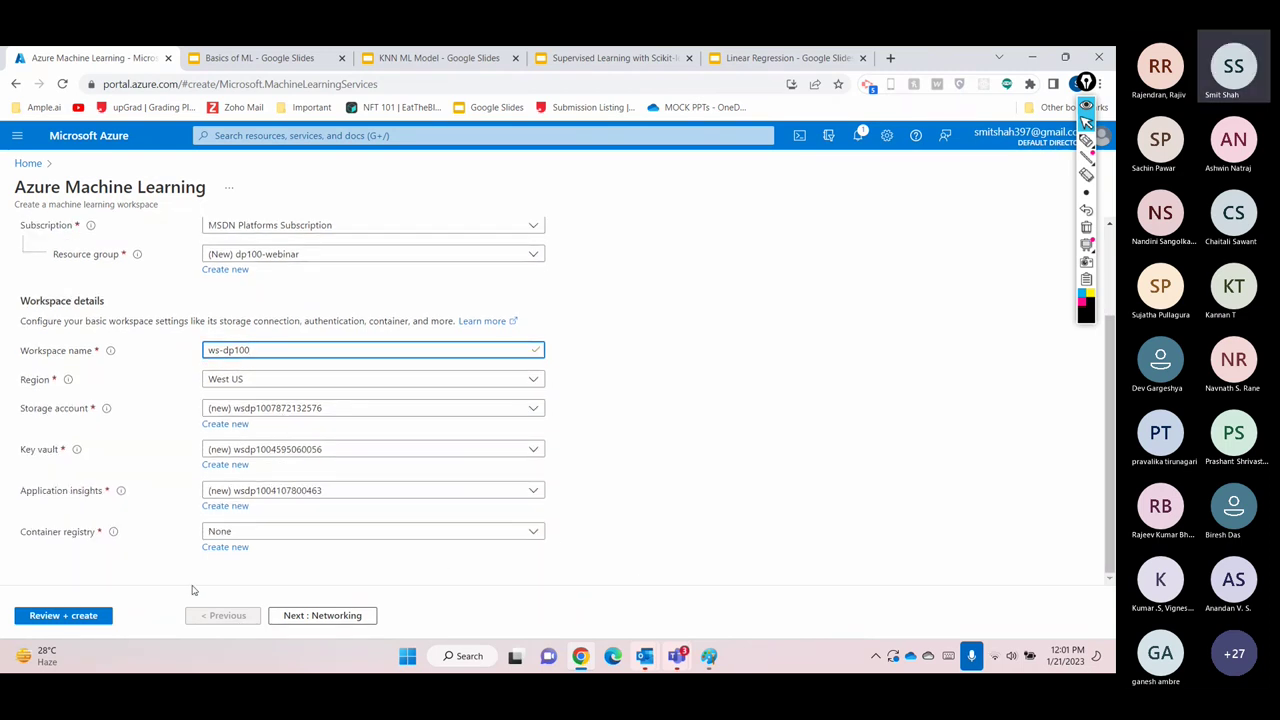
left_click(67, 617)
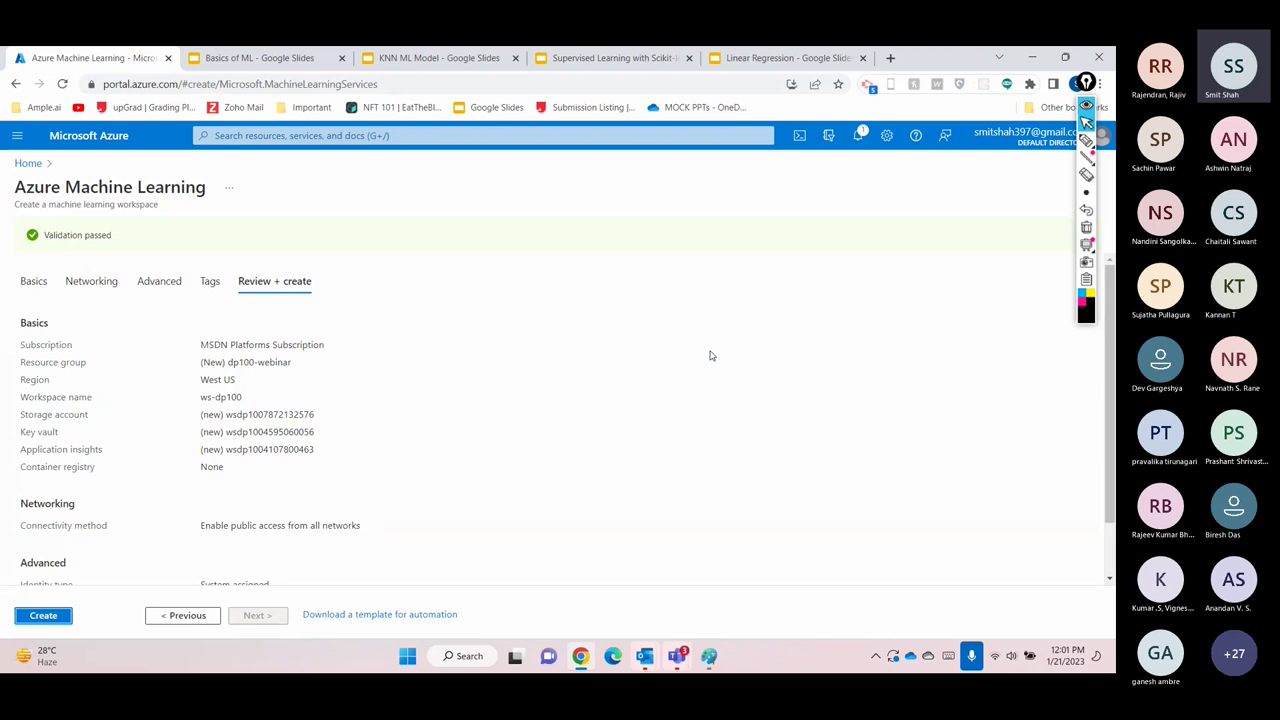
left_click(69, 612)
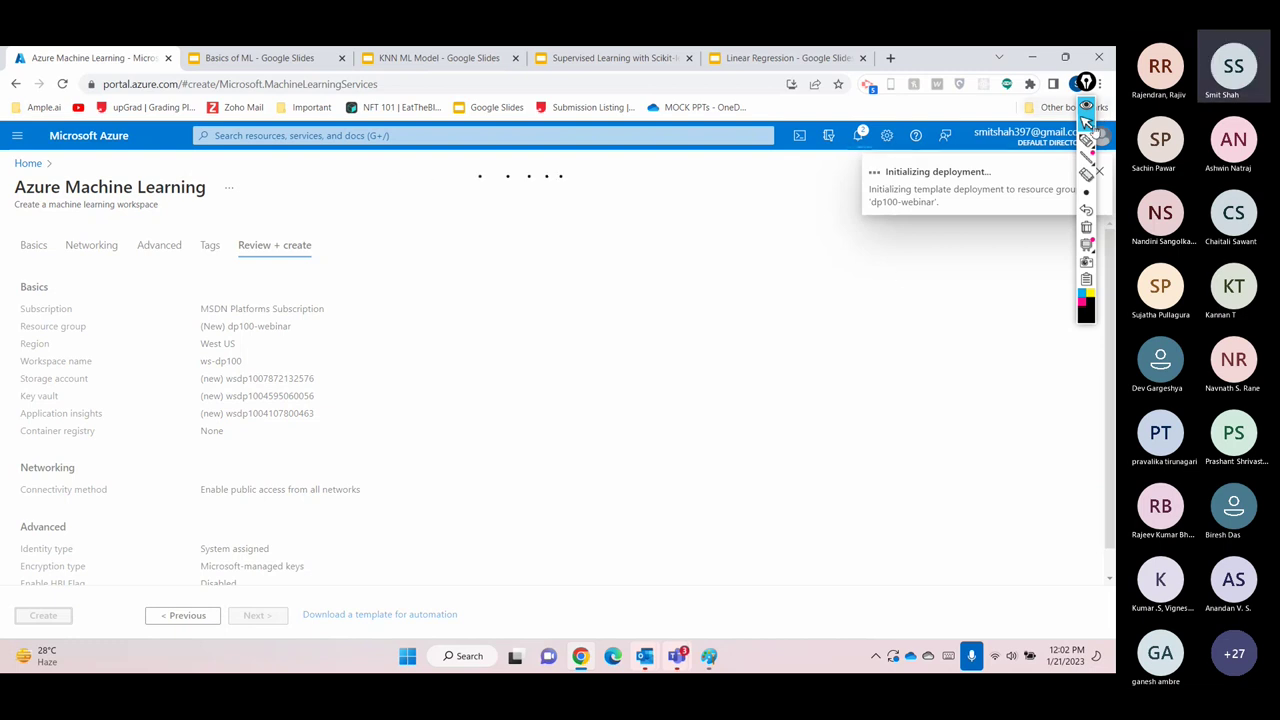
Outline the deployment notification and the deployment status heading with the annotation pen, clearing the drawings
left_click(1086, 141)
left_click_drag(885, 155, 1105, 296)
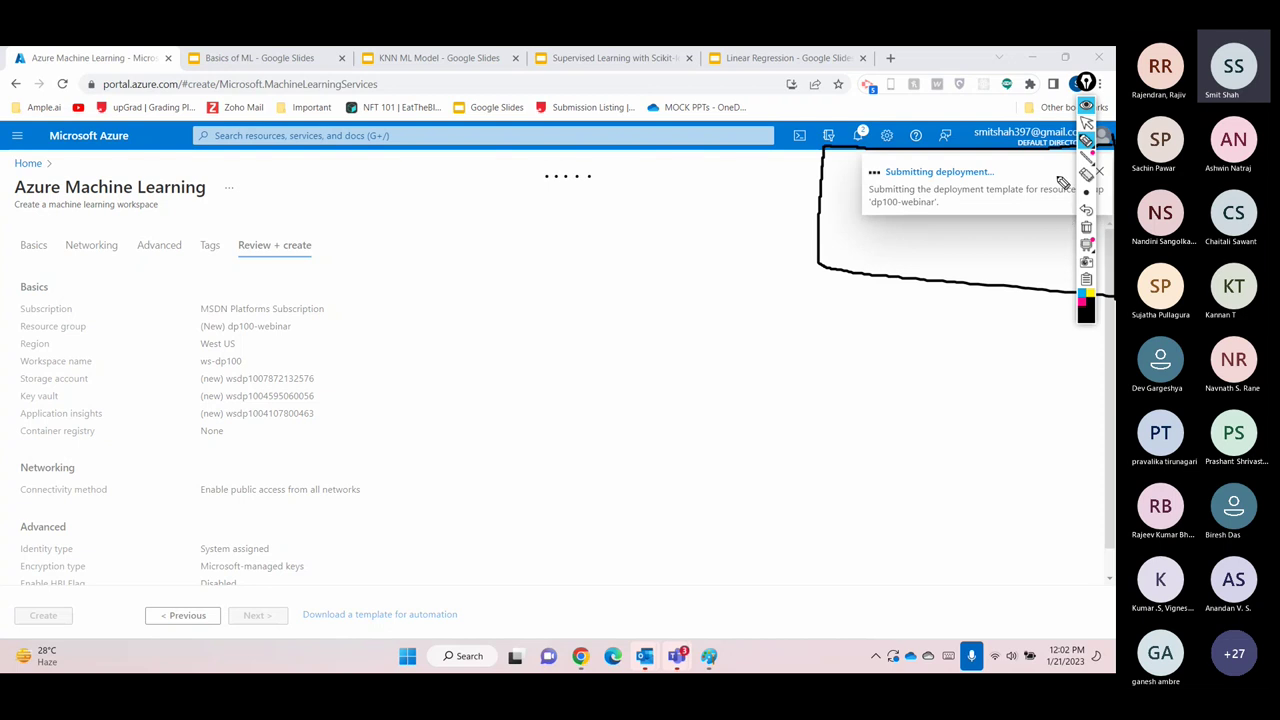
left_click(1086, 123)
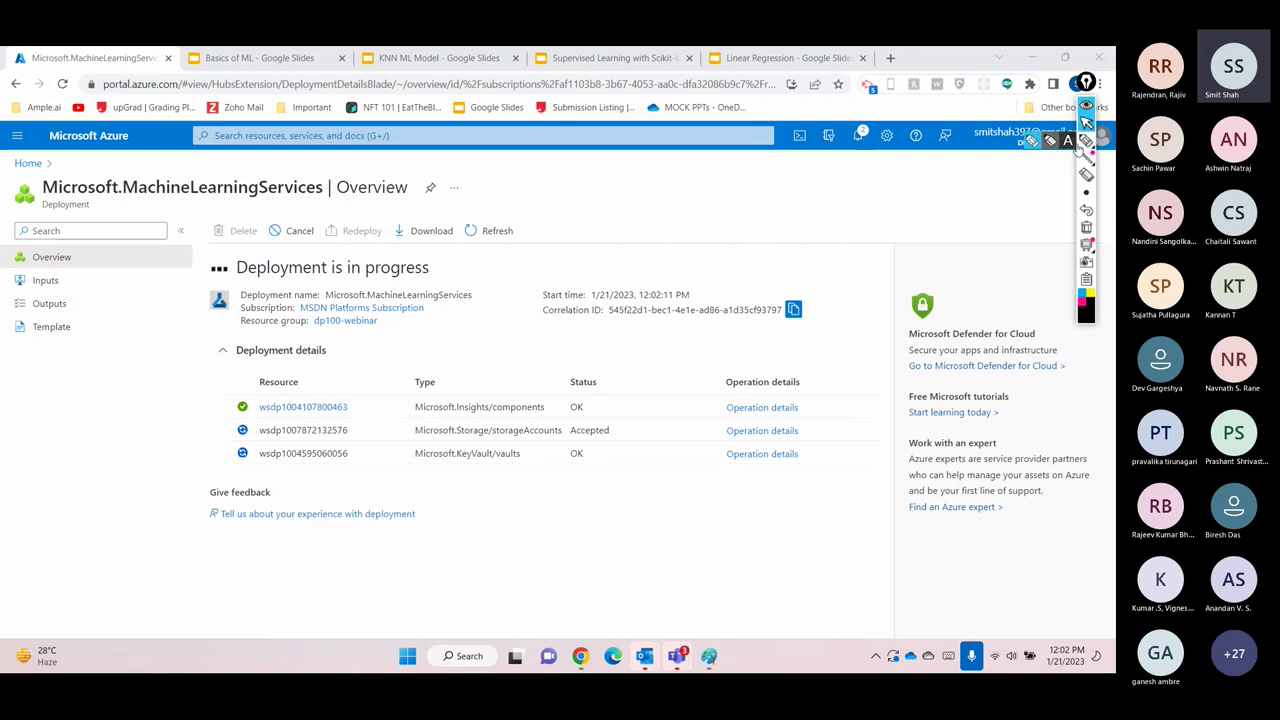
left_click(1088, 142)
mouse_move(437, 251)
left_mouse_down()
mouse_move(215, 258)
mouse_move(300, 304)
mouse_move(487, 313)
left_mouse_up()
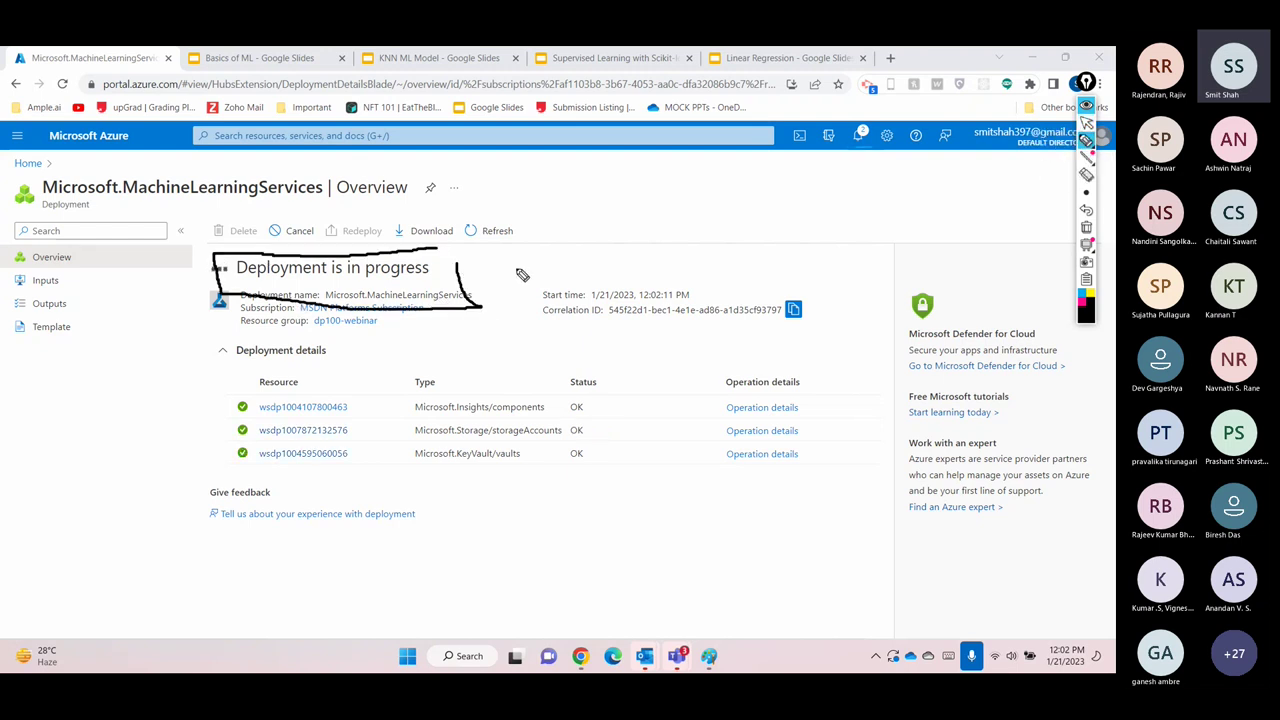
left_click(1087, 124)
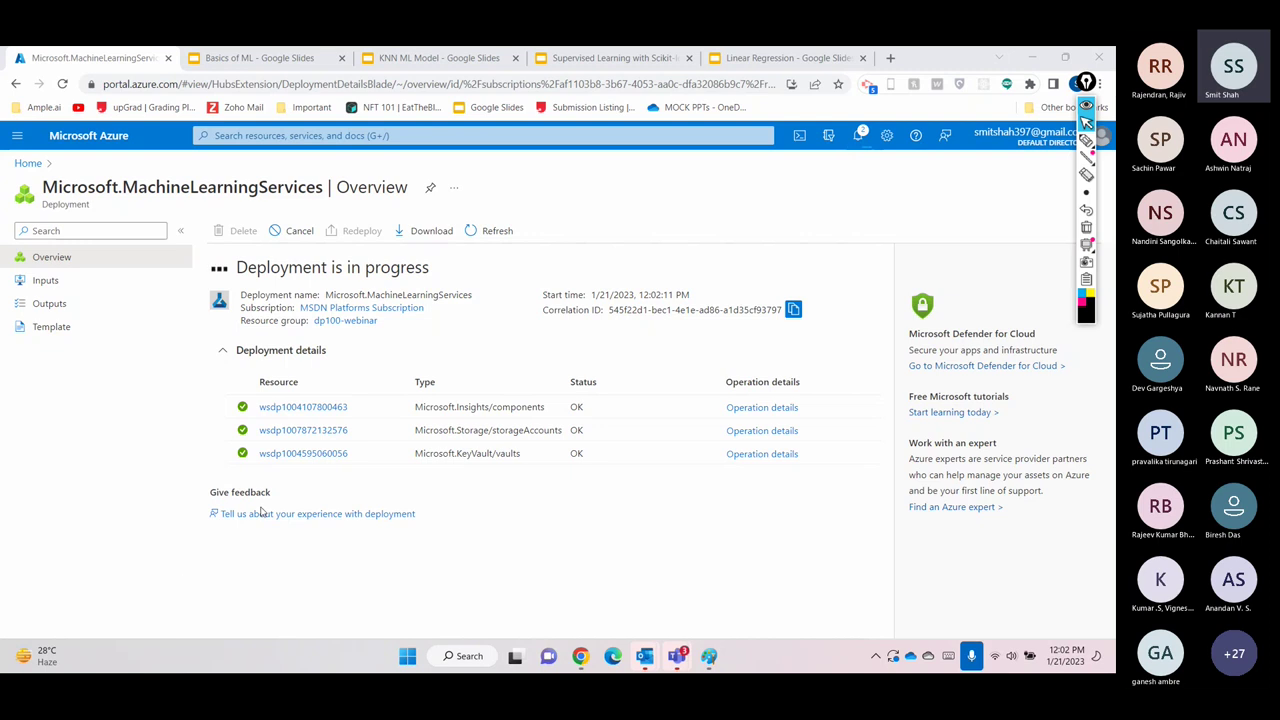
Check the Teams meeting chat, minimize it, and open the deployed machine learning workspace resource
left_click(1073, 562)
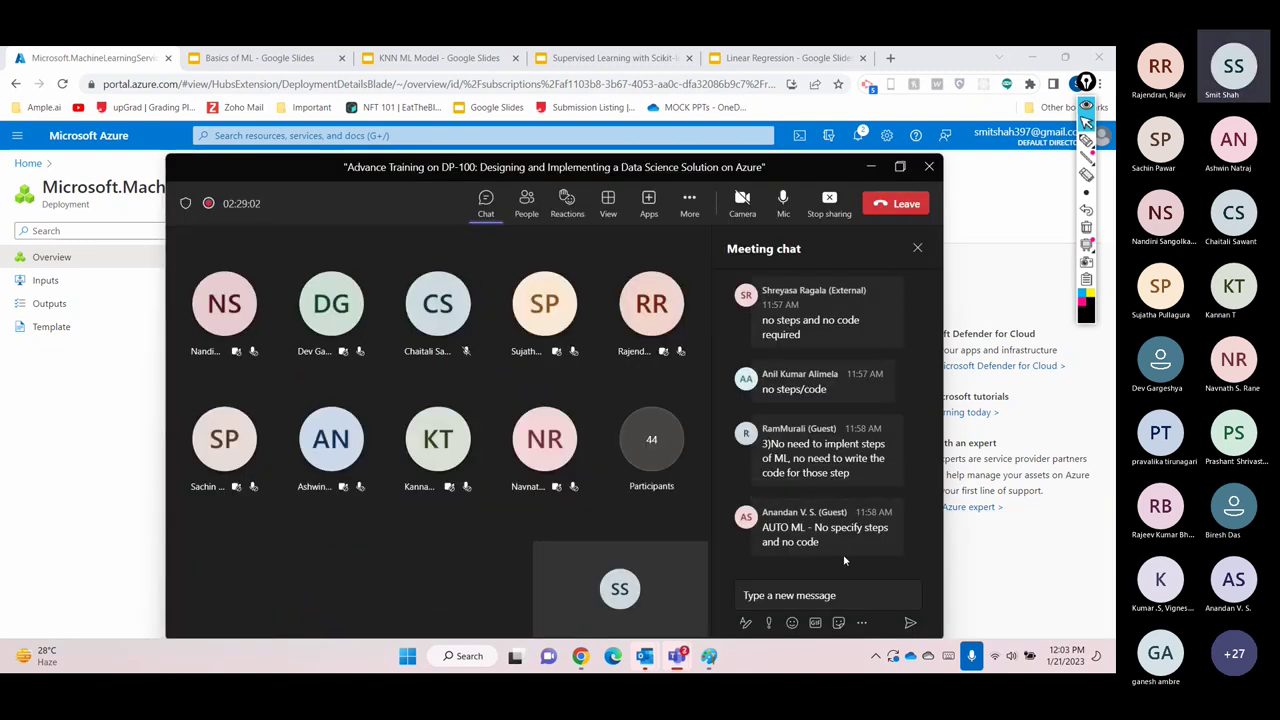
left_click(868, 168)
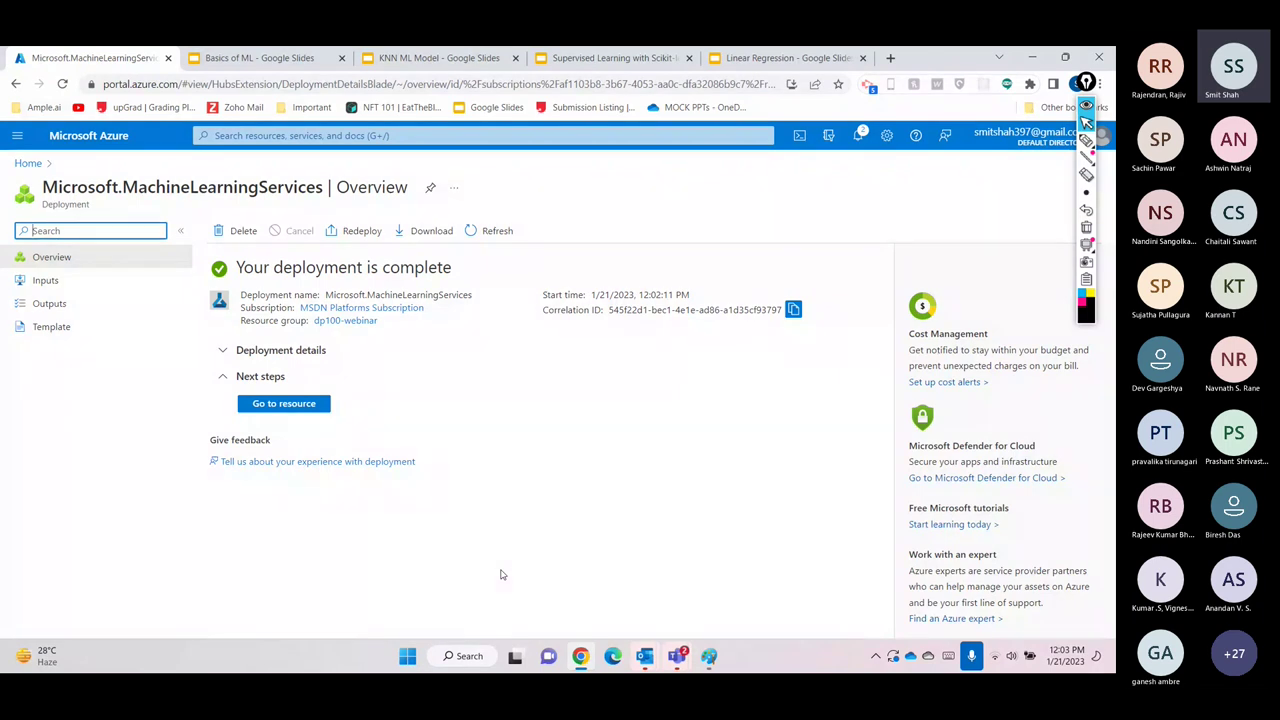
left_click(286, 406)
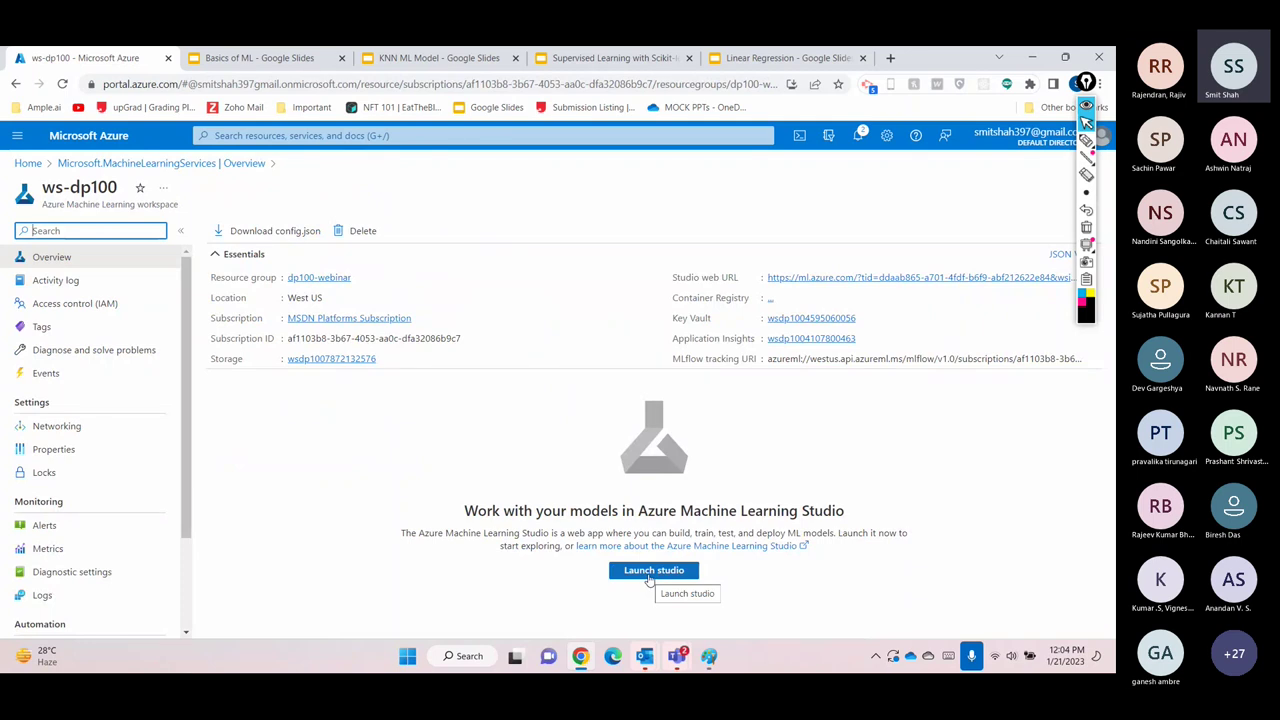
Launch the workspace's studio and outline the Notebooks, Designer and Automated ML cards with the annotation pen, clearing the drawings
left_click(648, 572)
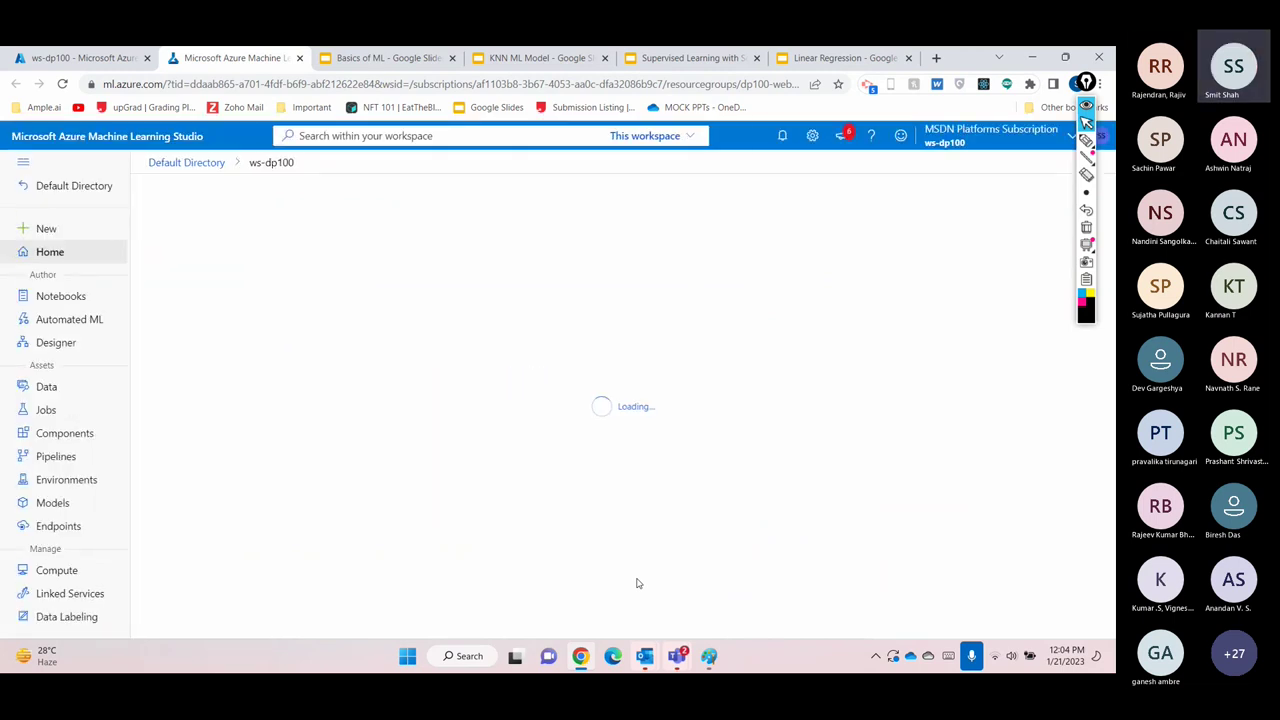
left_click(1086, 140)
mouse_move(450, 215)
left_mouse_down()
mouse_move(340, 220)
mouse_move(323, 391)
mouse_move(437, 248)
left_mouse_up()
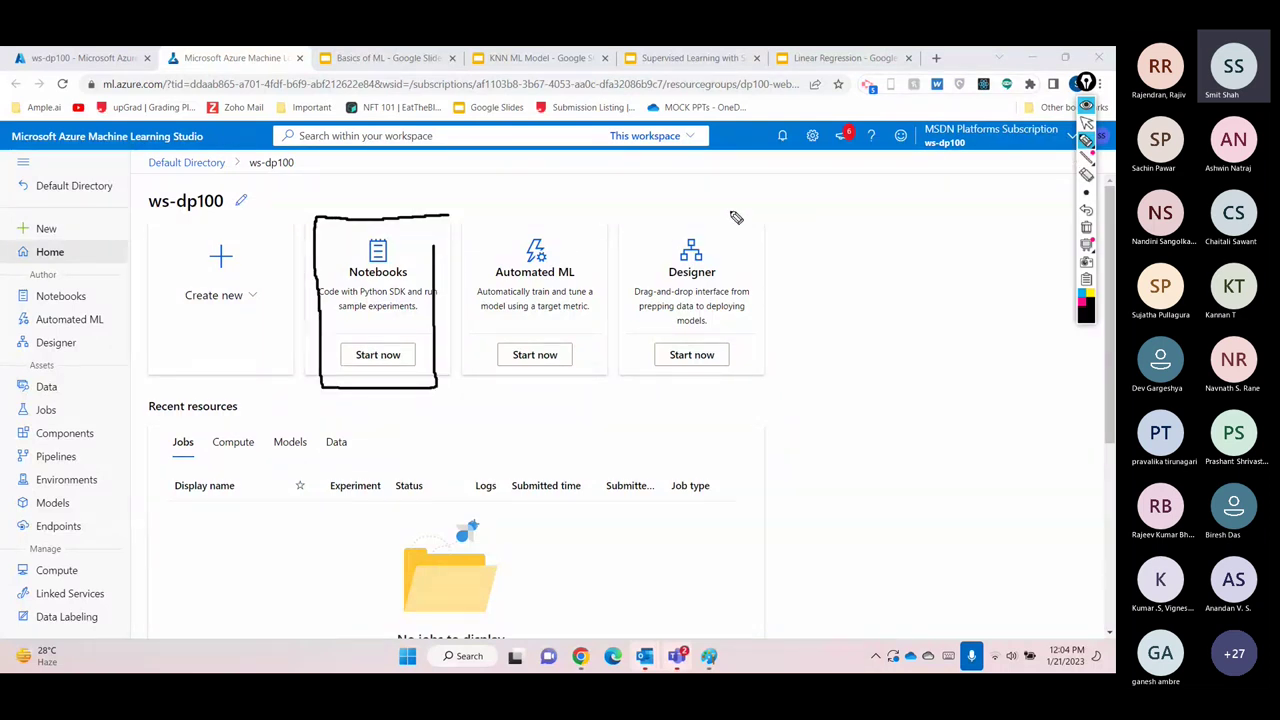
mouse_move(742, 212)
left_mouse_down()
mouse_move(702, 410)
mouse_move(743, 198)
left_mouse_up()
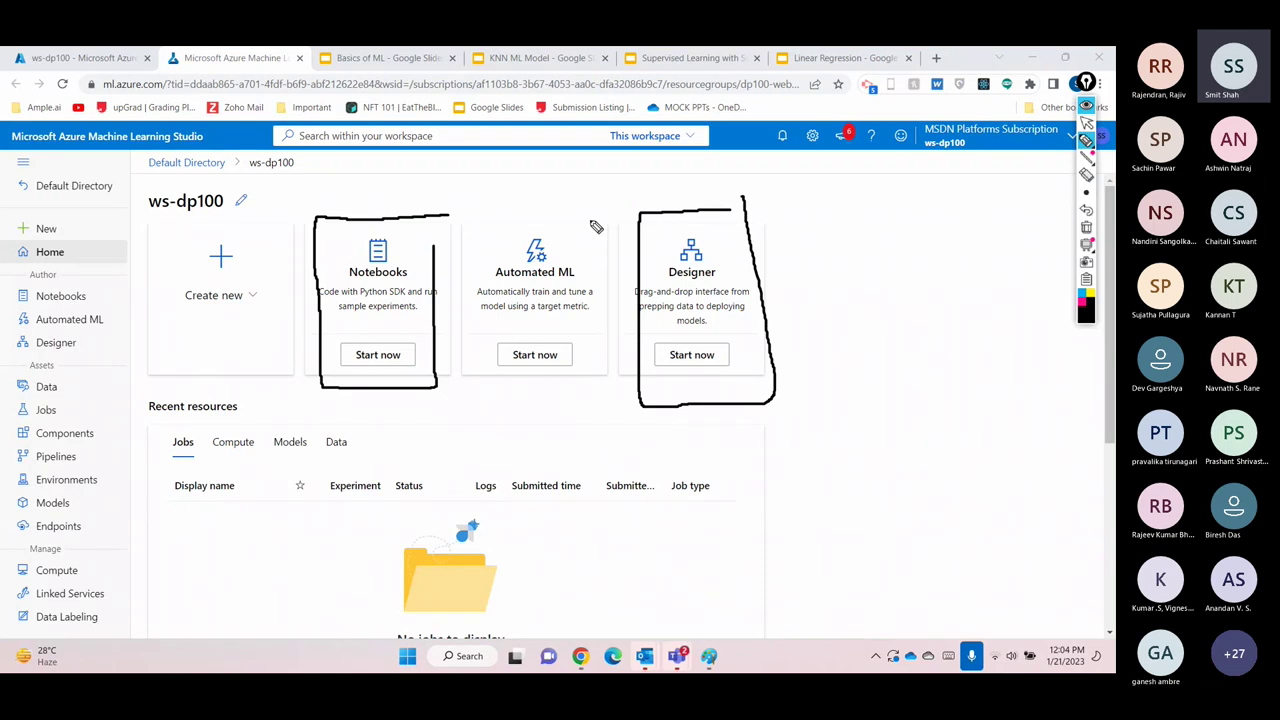
mouse_move(591, 219)
left_mouse_down()
mouse_move(505, 356)
mouse_move(590, 225)
left_mouse_up()
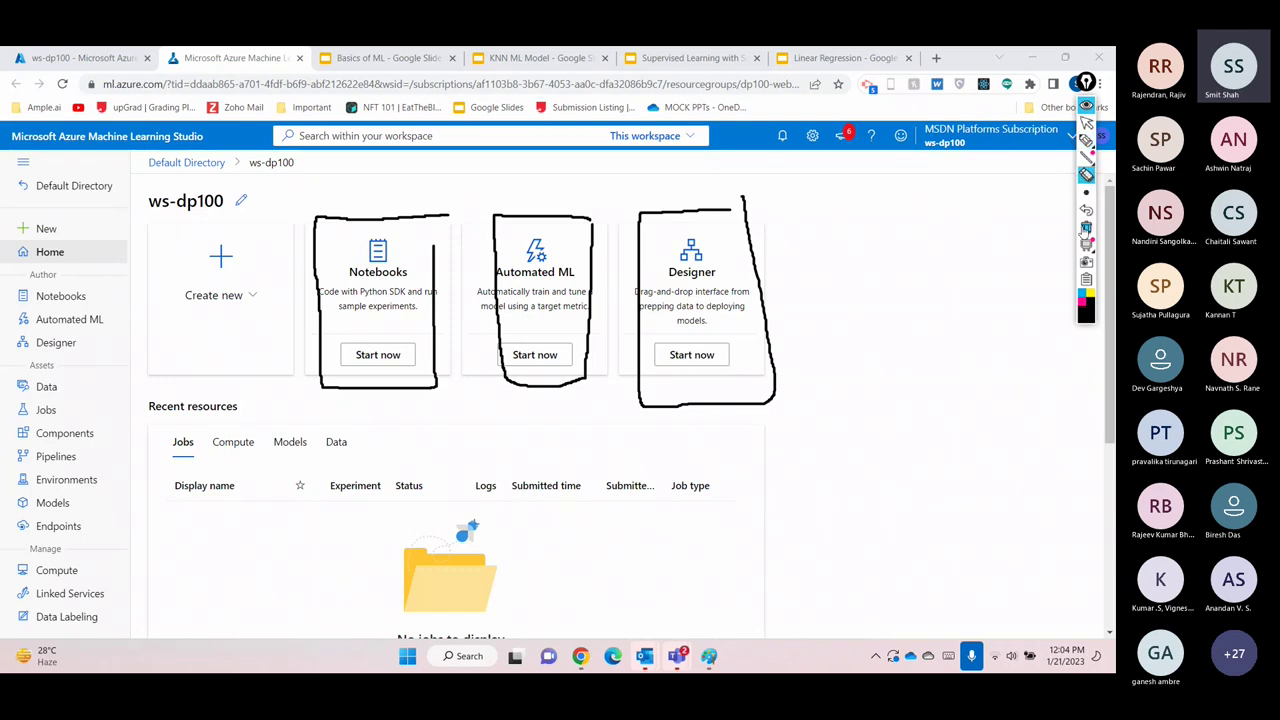
left_click(1086, 227)
left_click(1086, 122)
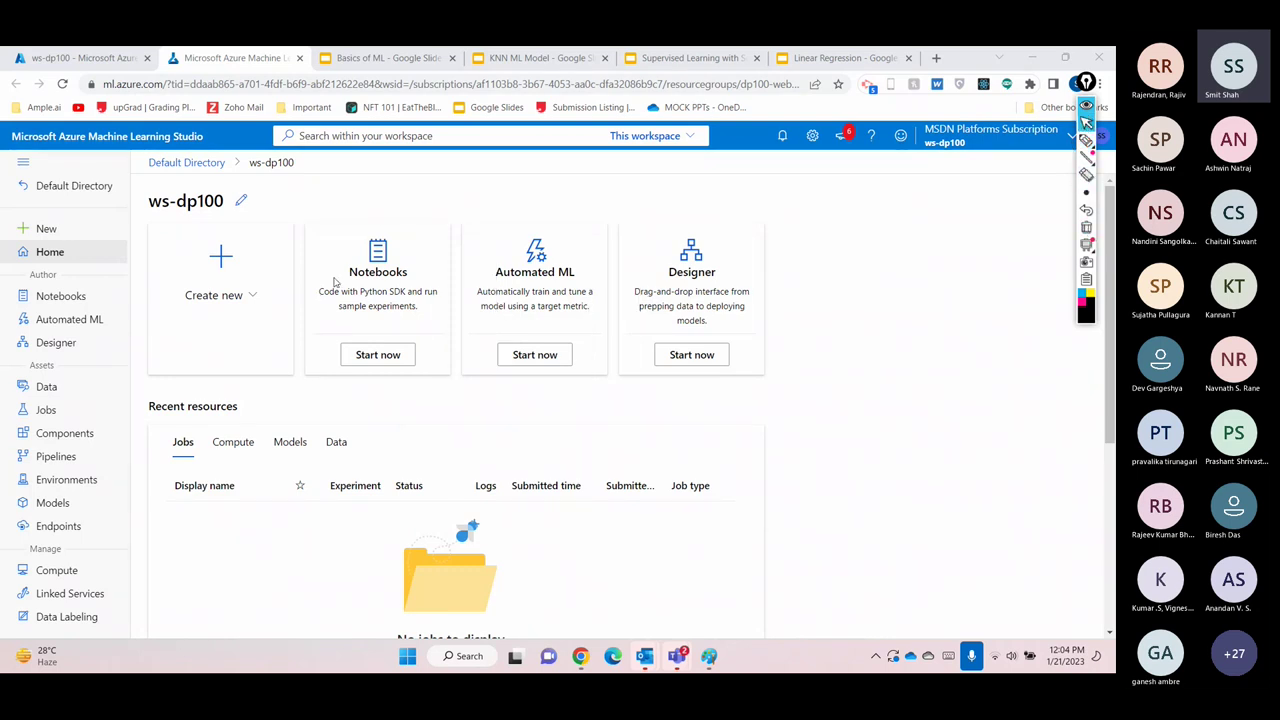
Create a new notebook file named dp100.ipynb in the Notebooks area, keeping the default location and the Notebook (*.ipynb) type
left_click(380, 362)
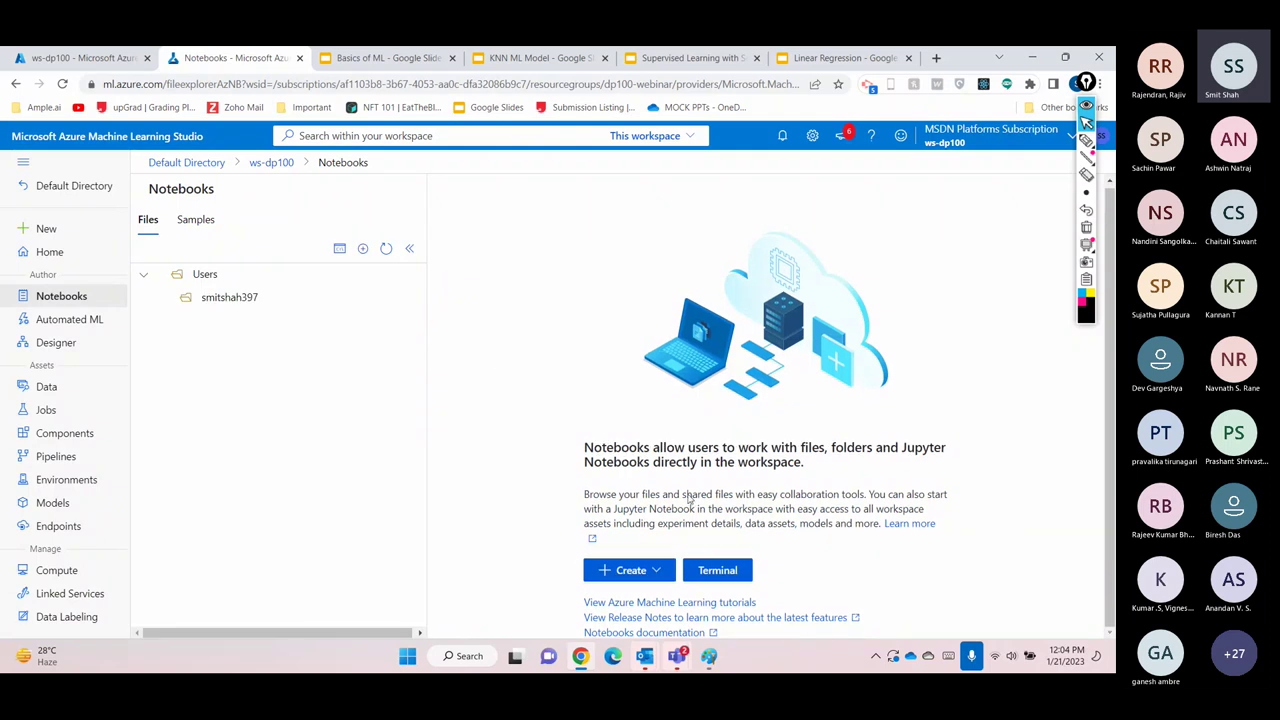
left_click(636, 573)
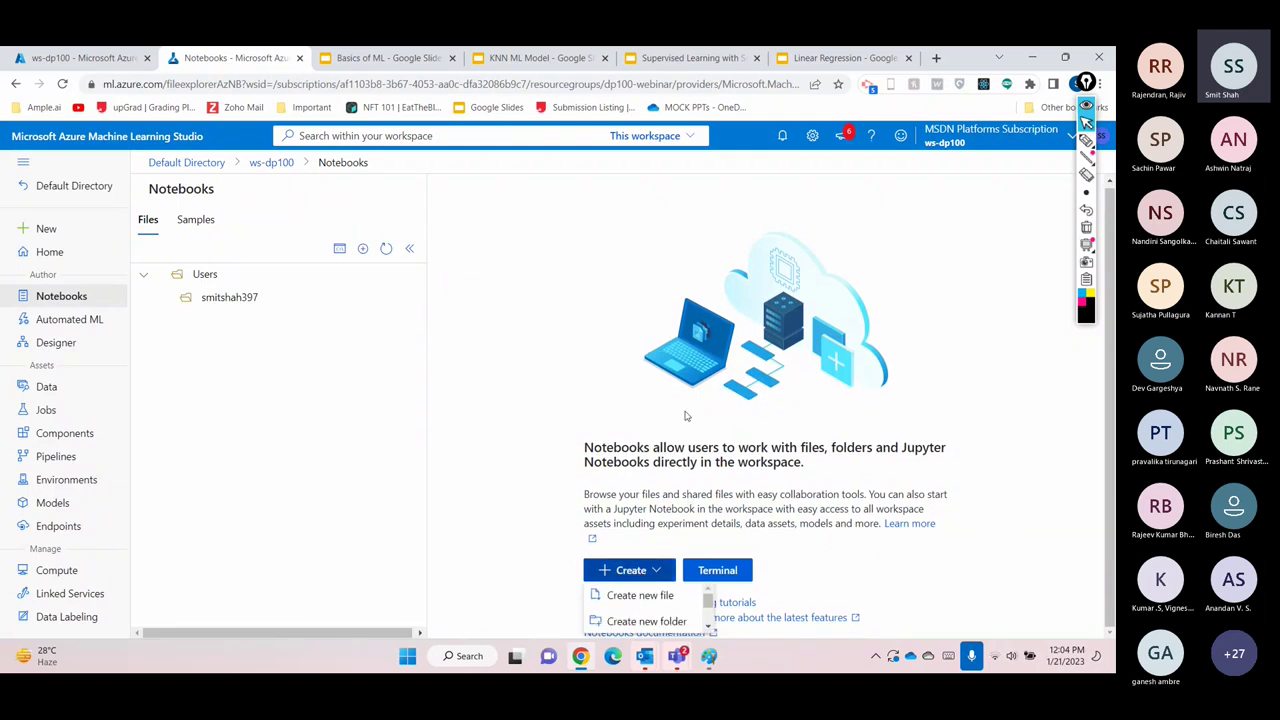
left_click(636, 598)
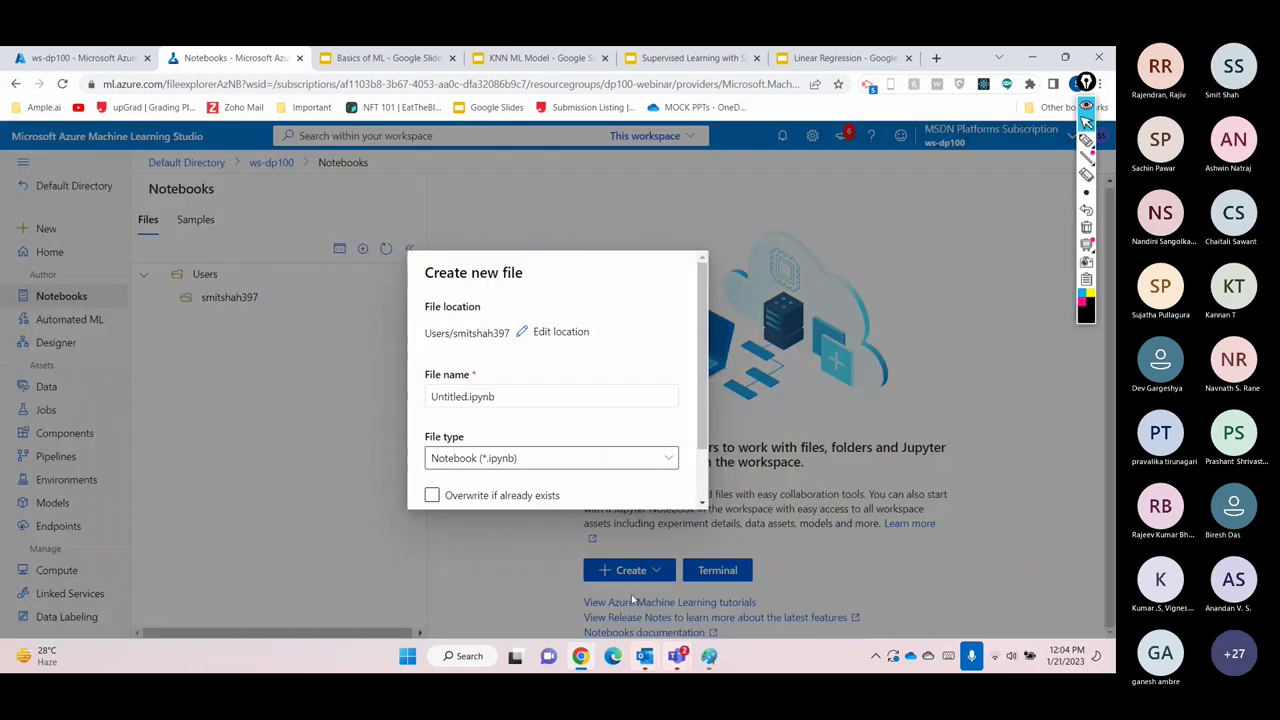
left_click_drag(467, 396, 414, 394)
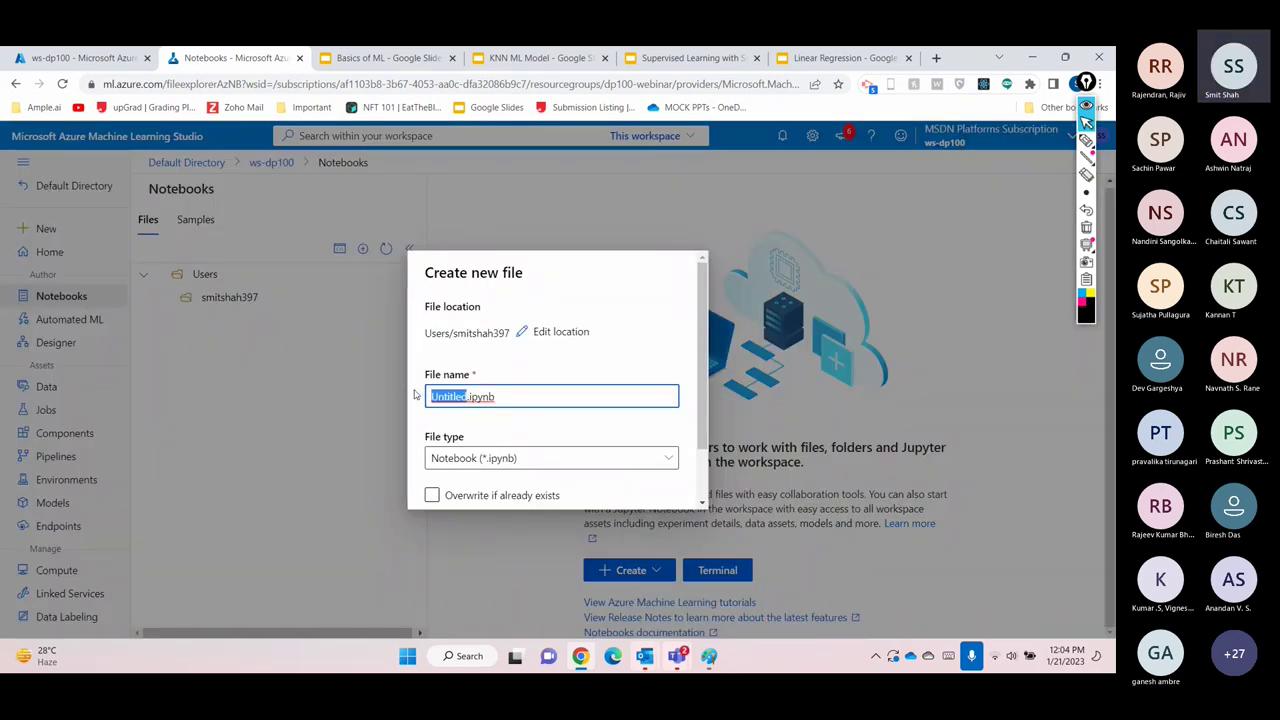
type("dp100")
scroll(515, 388, "down", 2)
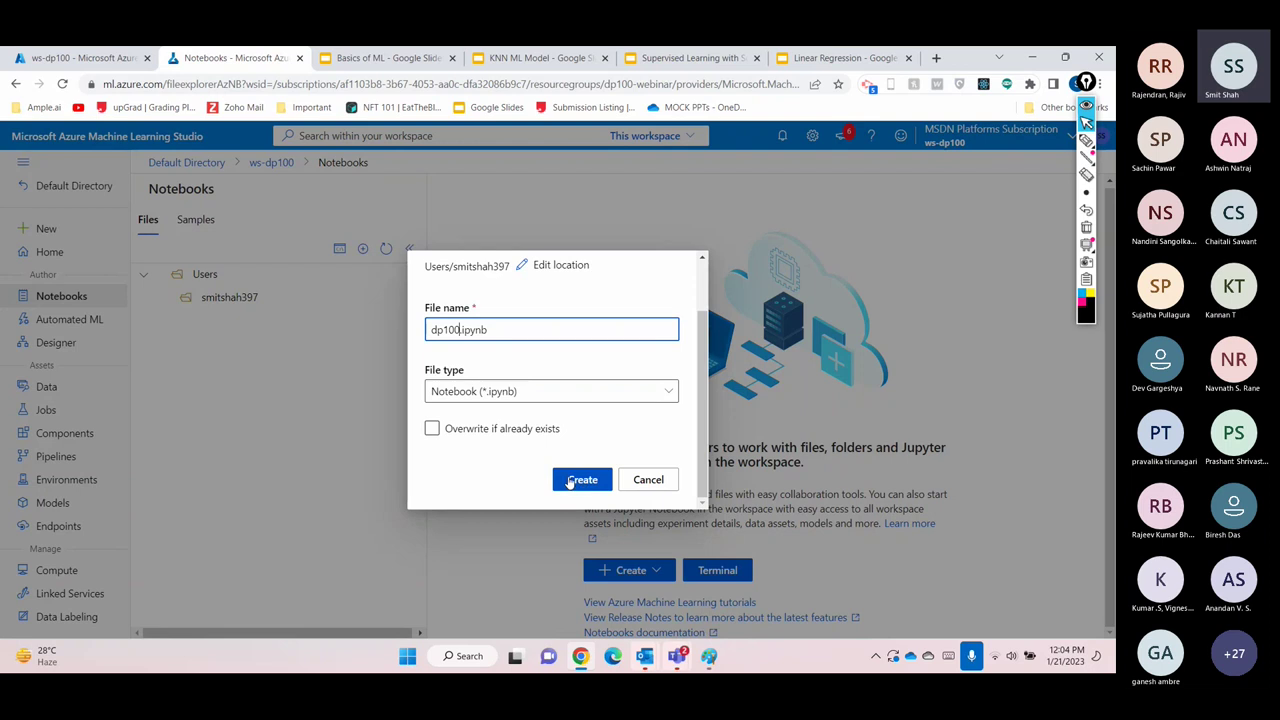
left_click(577, 482)
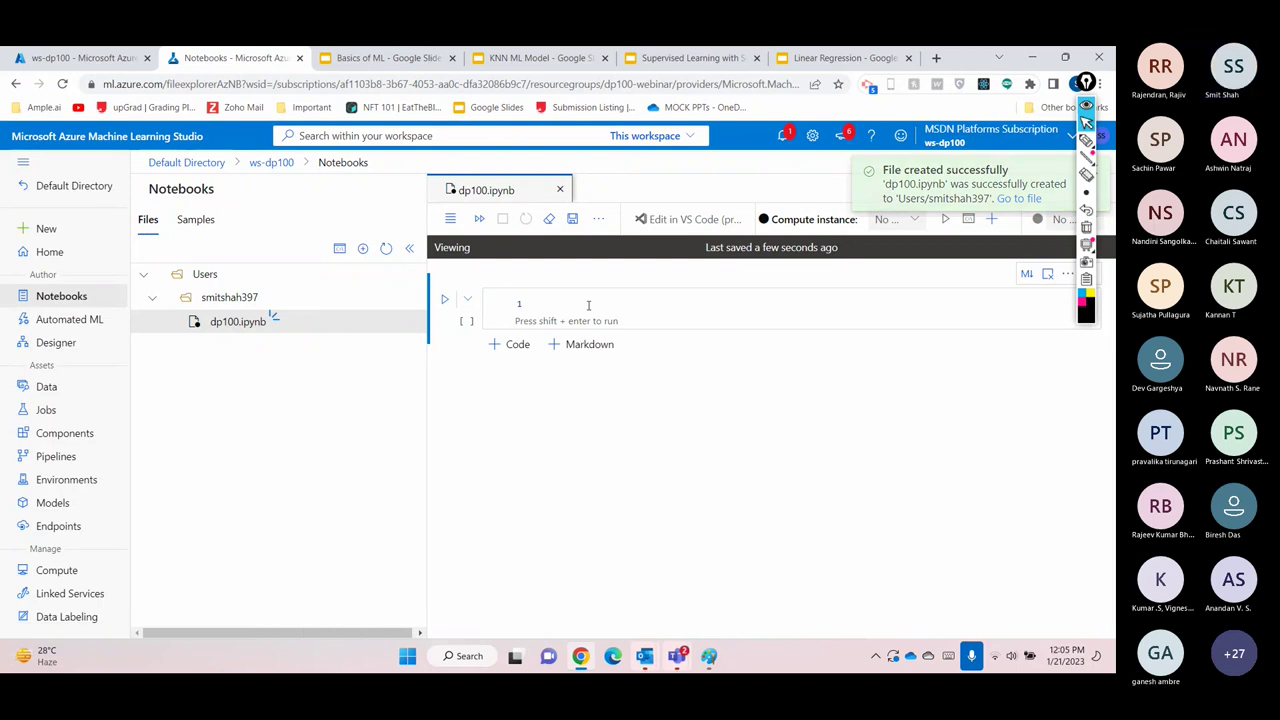
Collapse the notebook file list and write "1) Data should not have any missing values" in the first cell
left_click(409, 248)
left_click(364, 301)
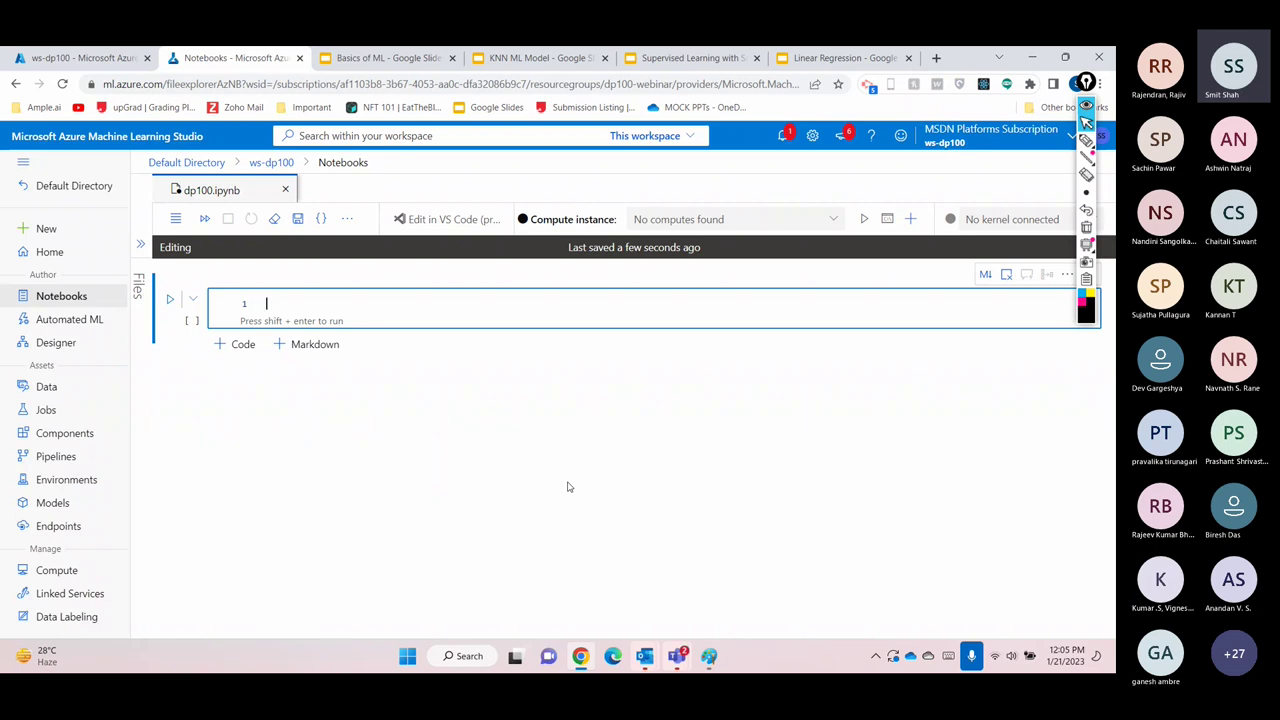
type("1) Data ")
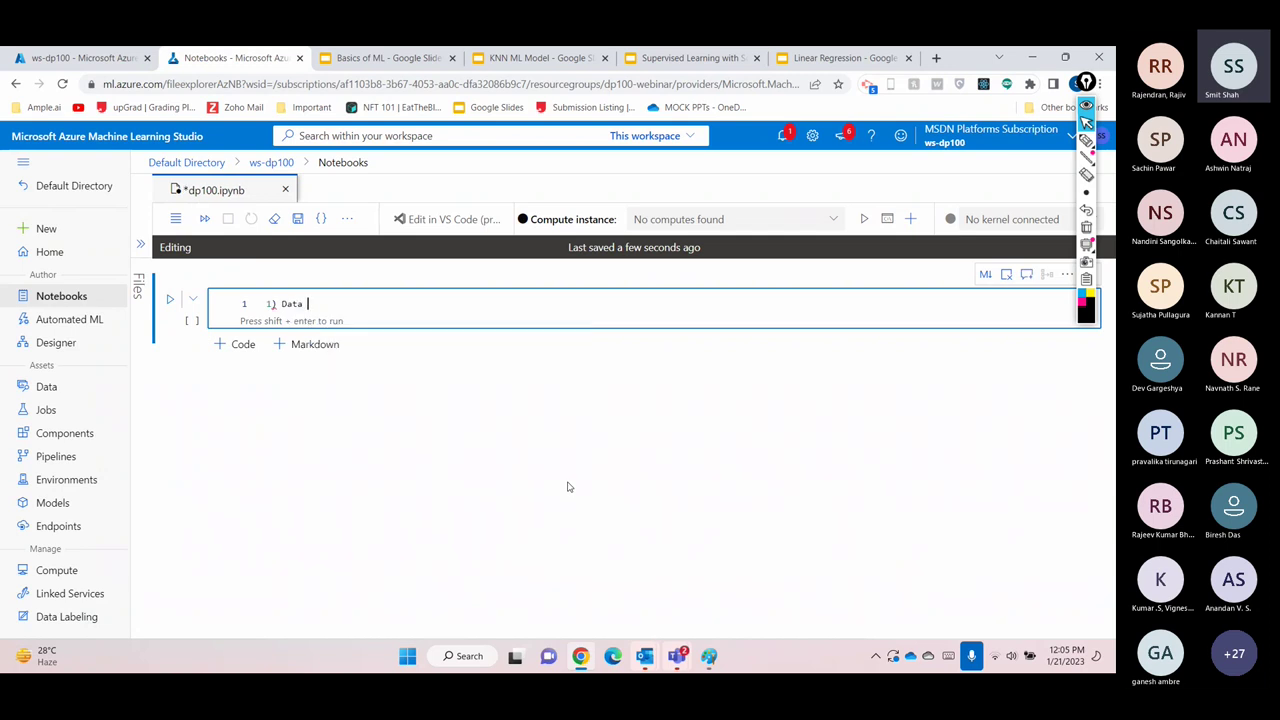
type("should not have any missing val")
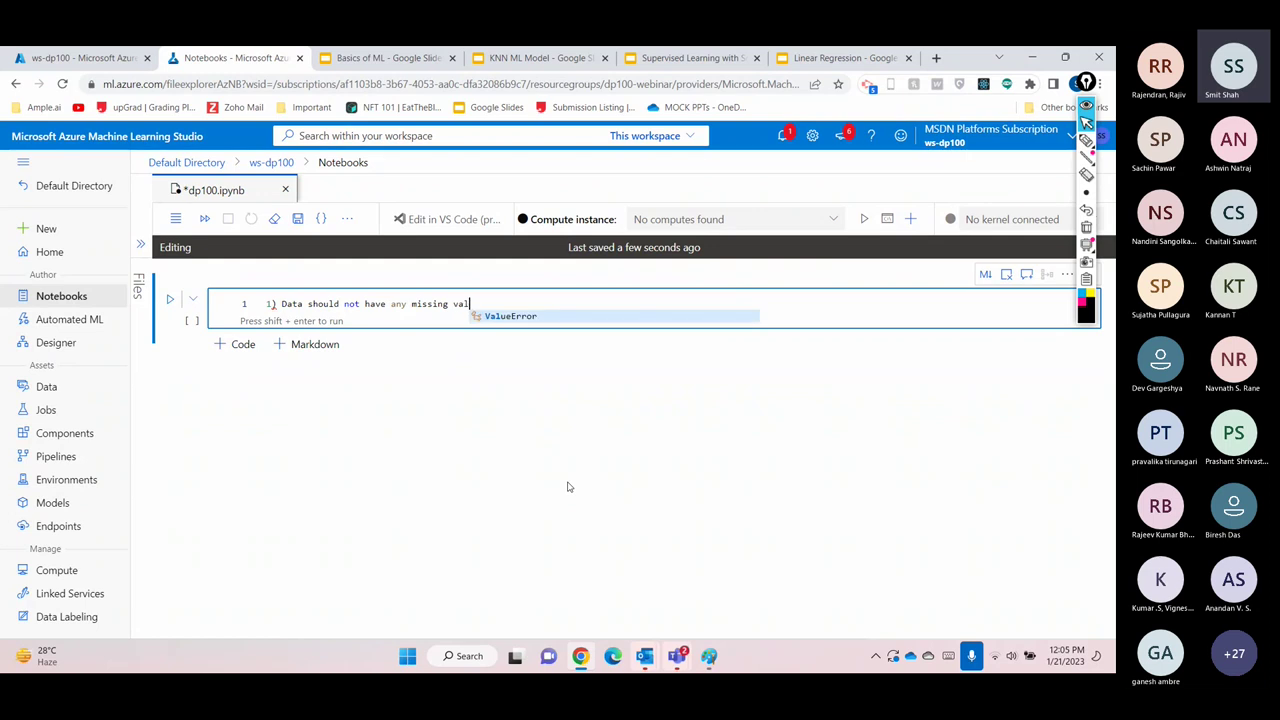
type("ues")
Add the second line "2) Columns of the Data should be separated into features and", completing it with the "from azureml.core import ComputeTarget" snippet
key("Return")
type("2)")
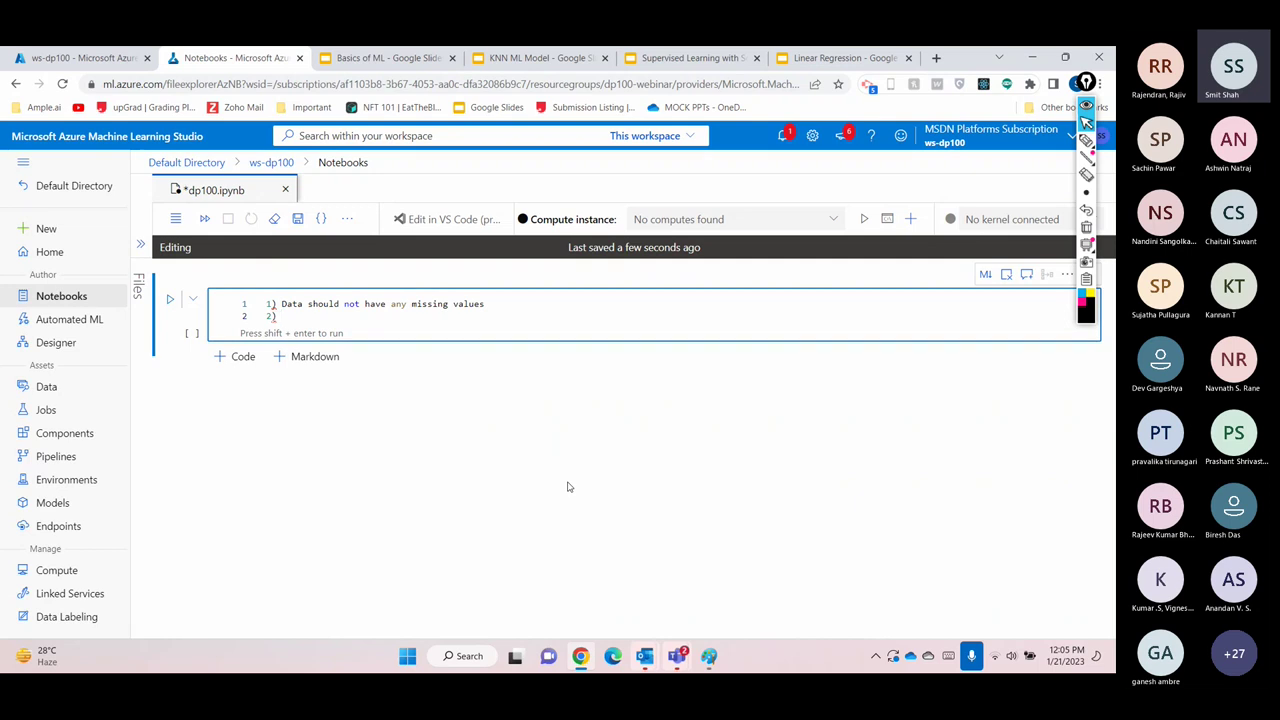
type(" Data should be separated")
key("Left")
key("Left")
type("Columns")
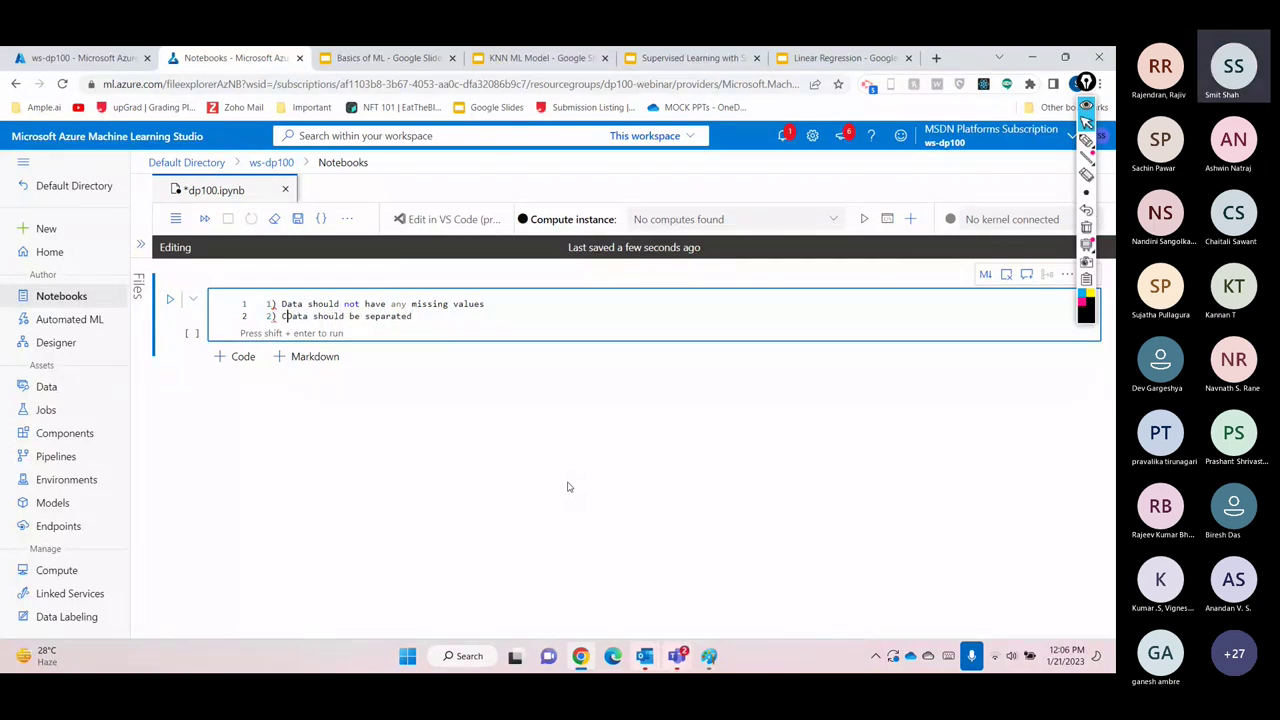
type(" of the")
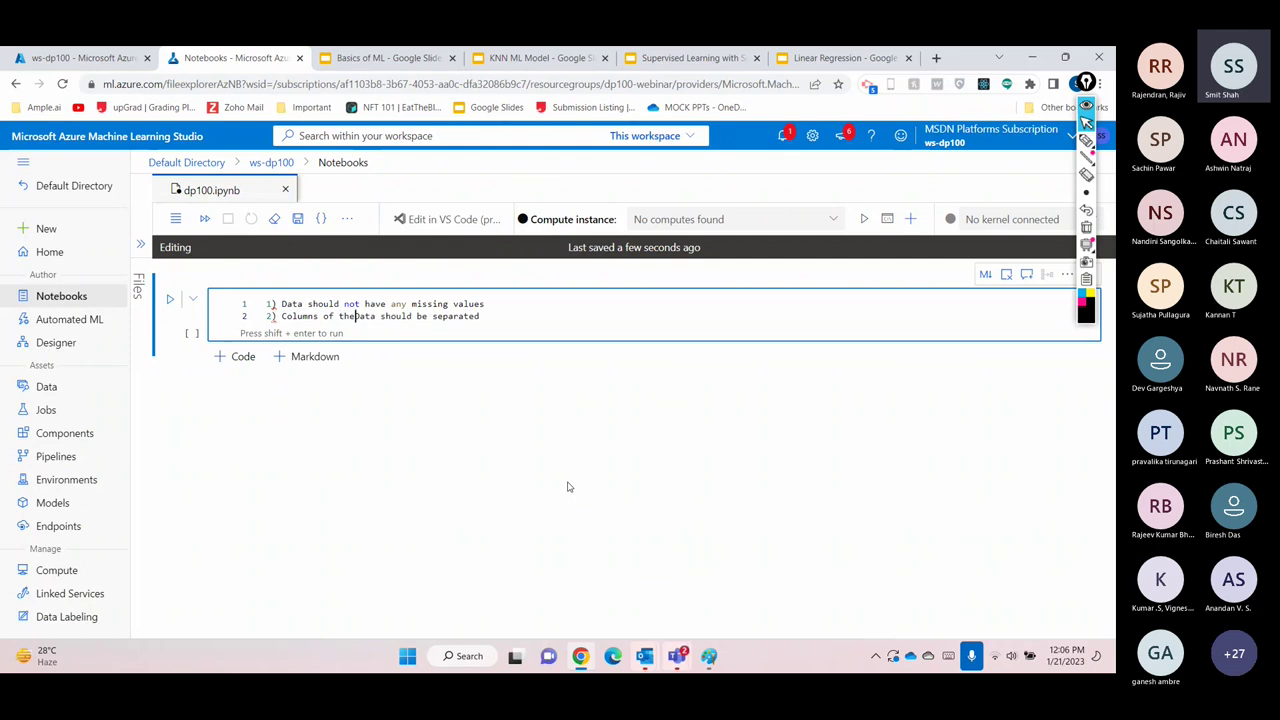
key("End")
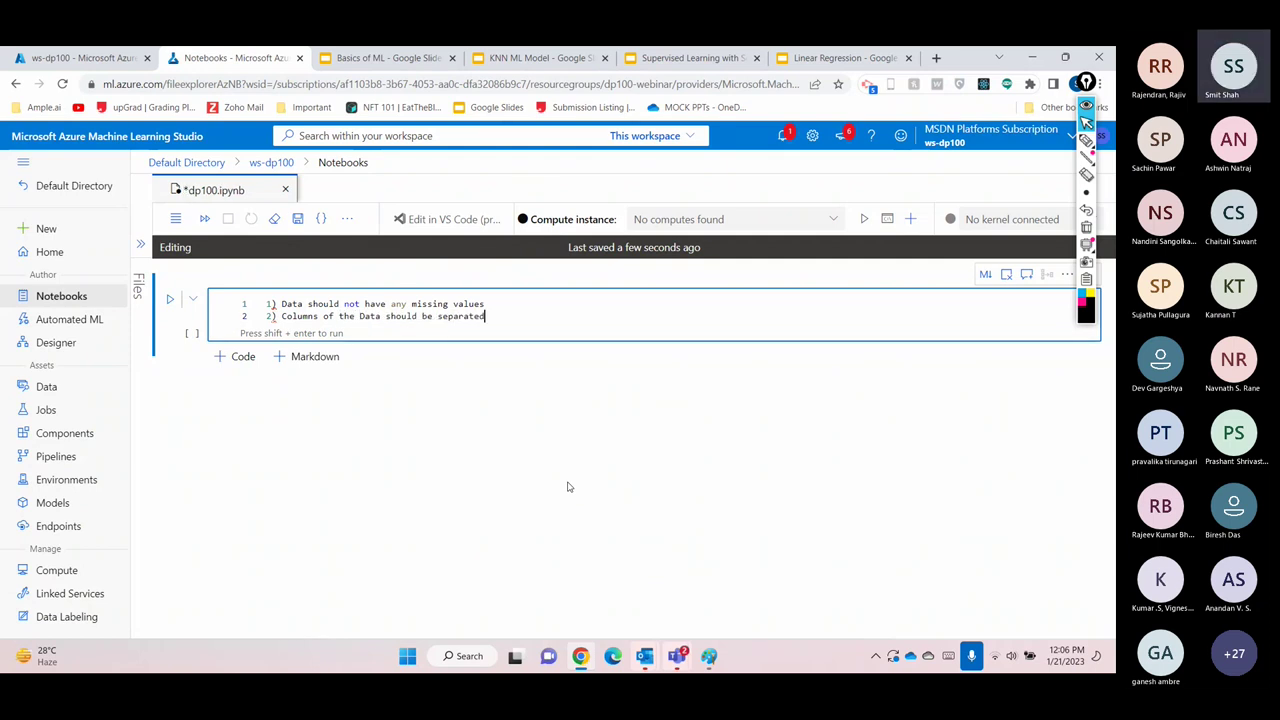
type("into features and tarh")
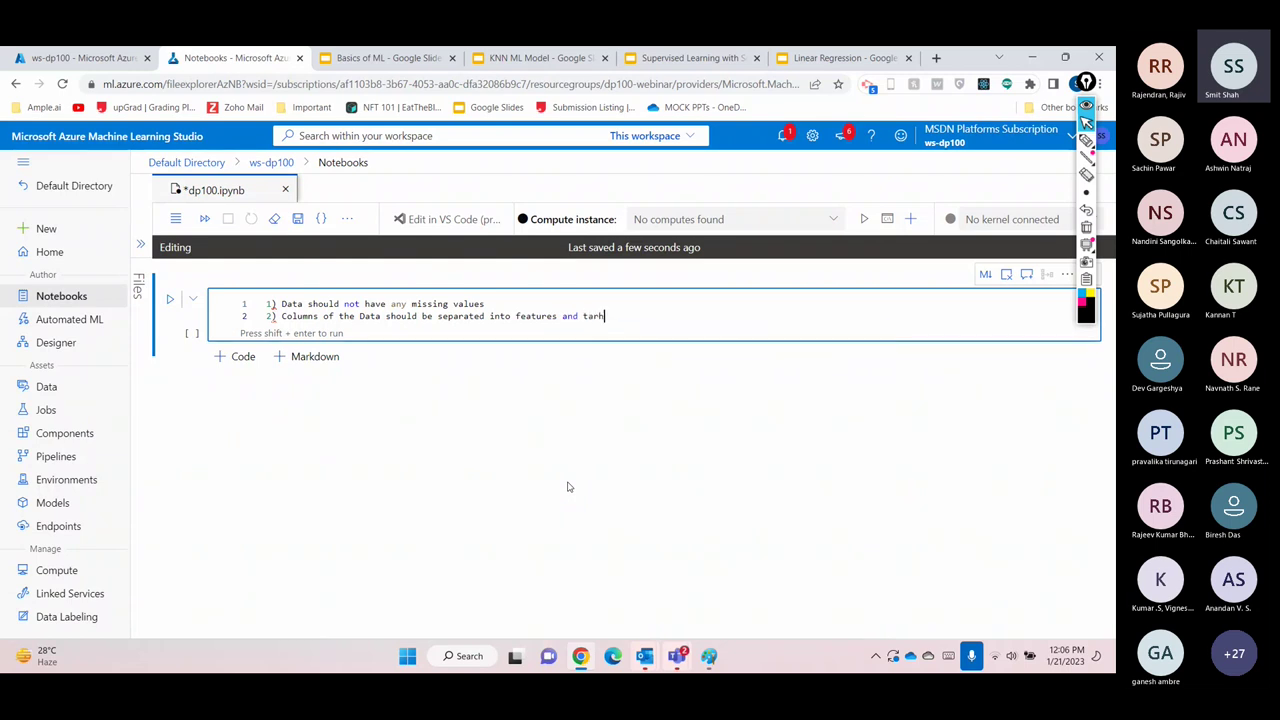
key("BackSpace")
type("get")
key("Tab")
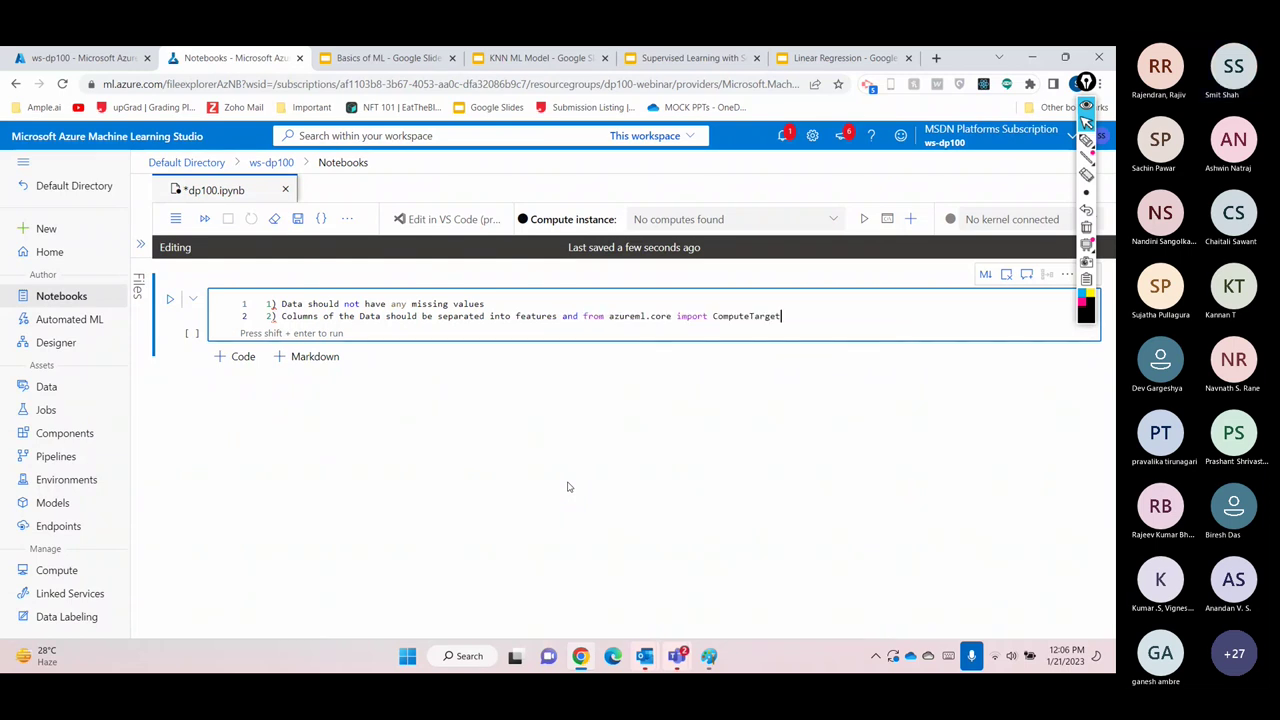
Add the third line "3) Features should be of numeric nature" to the cell
key("Return")
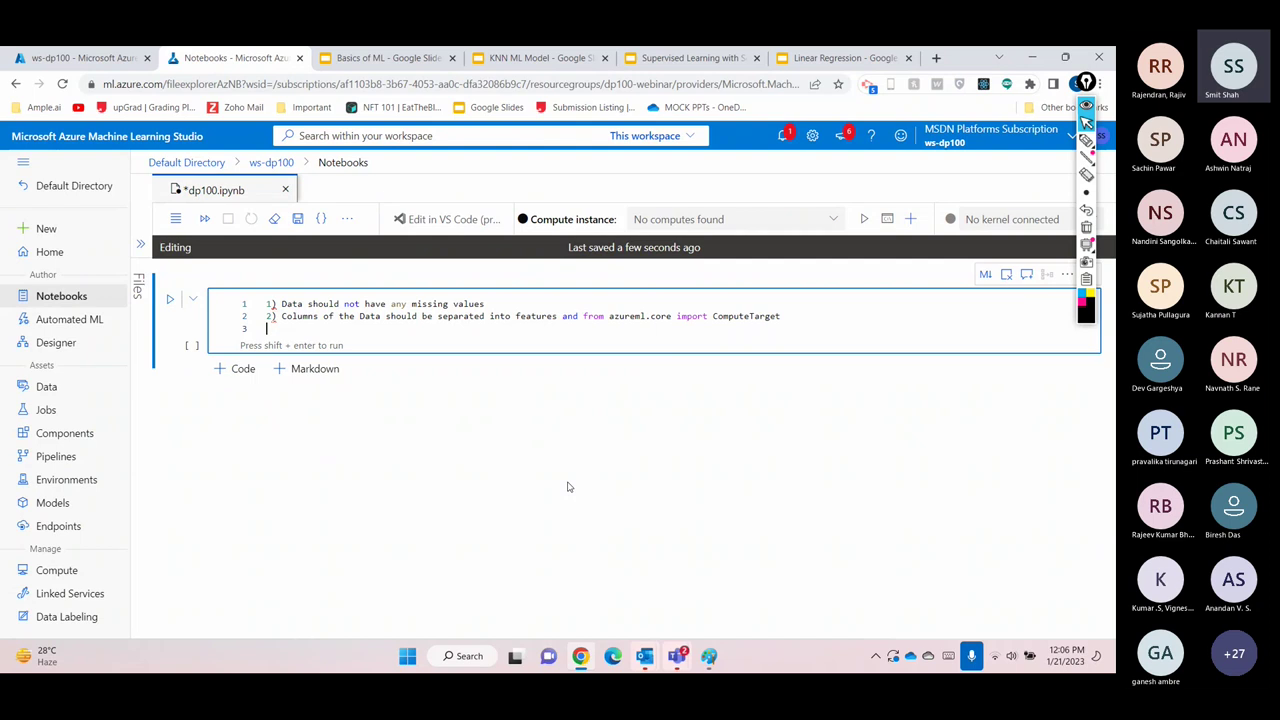
type("3) Fea")
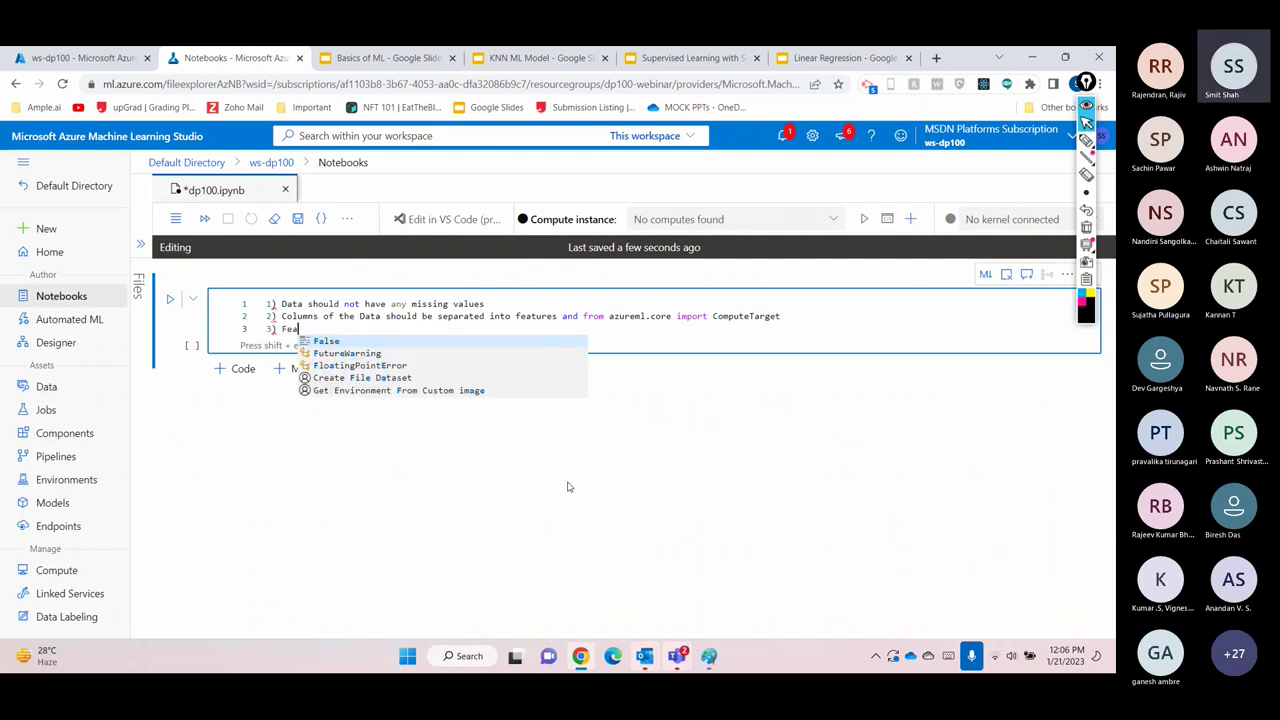
type("tures should")
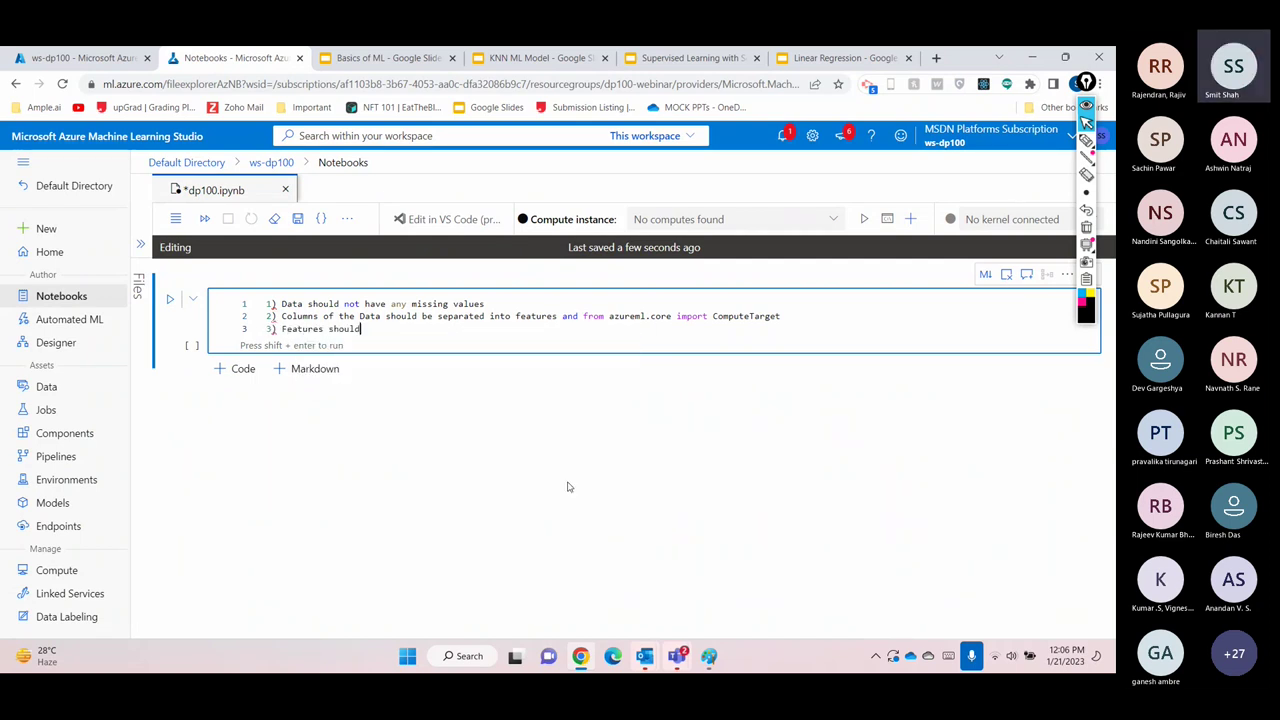
type(" be of numeric nature")
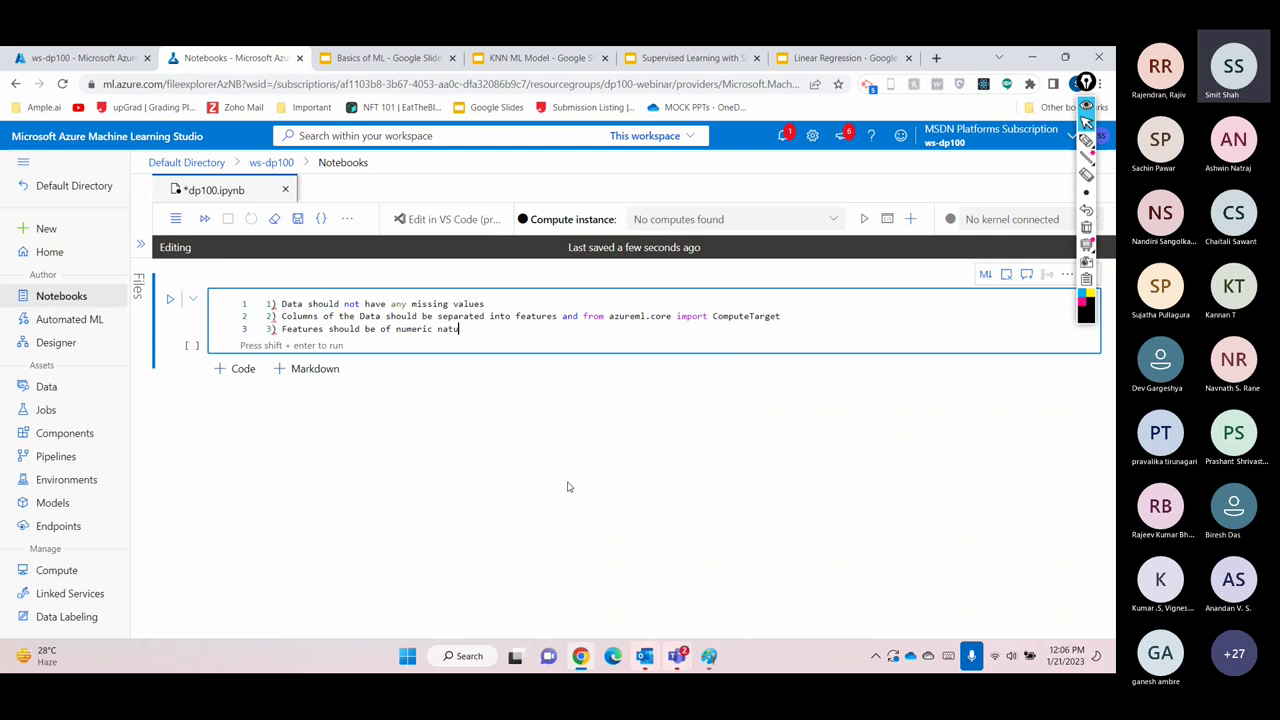
Add the fourth line "4) Features should be having some rows and some columns" to the cell
key("Return")
type("4) ")
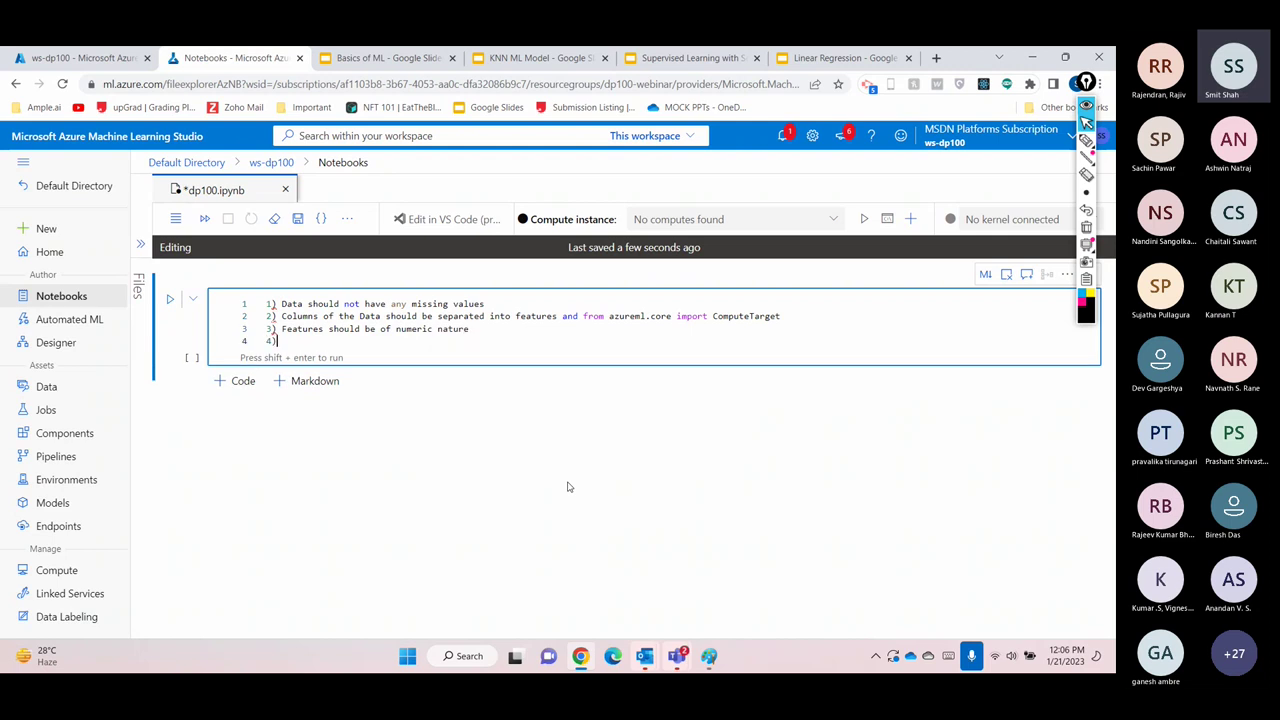
type("Features should")
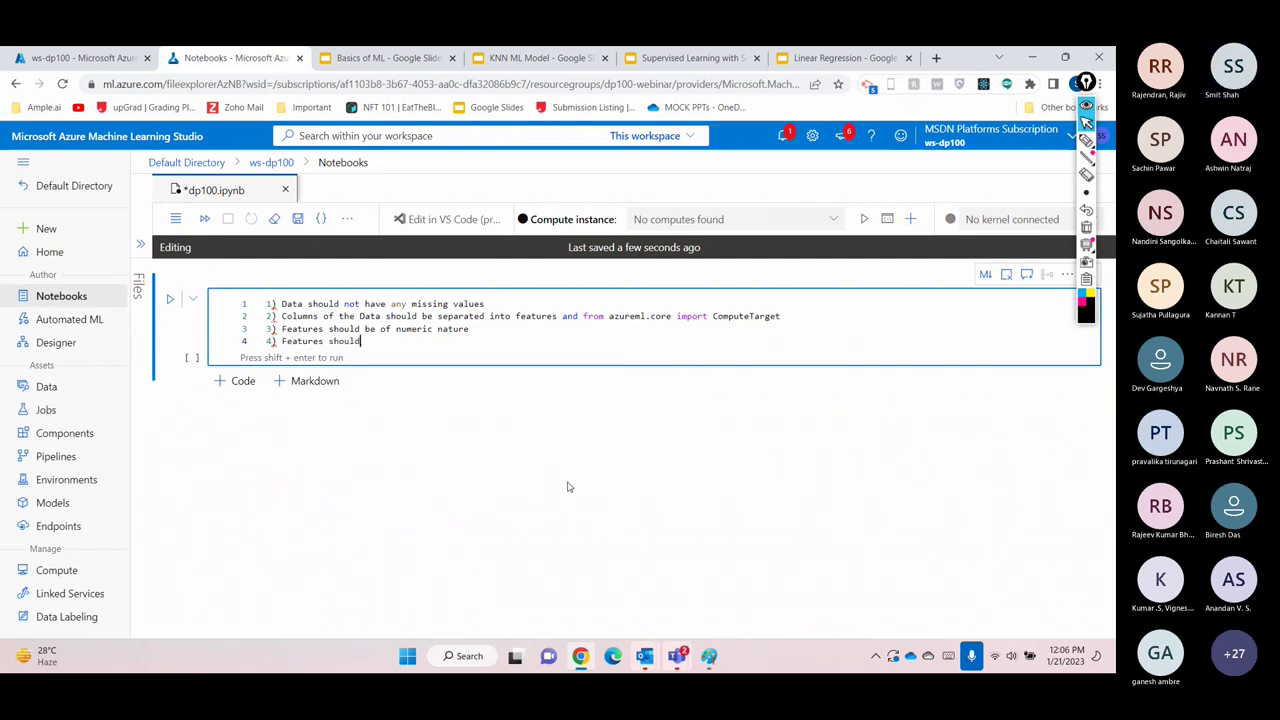
type(" be ha")
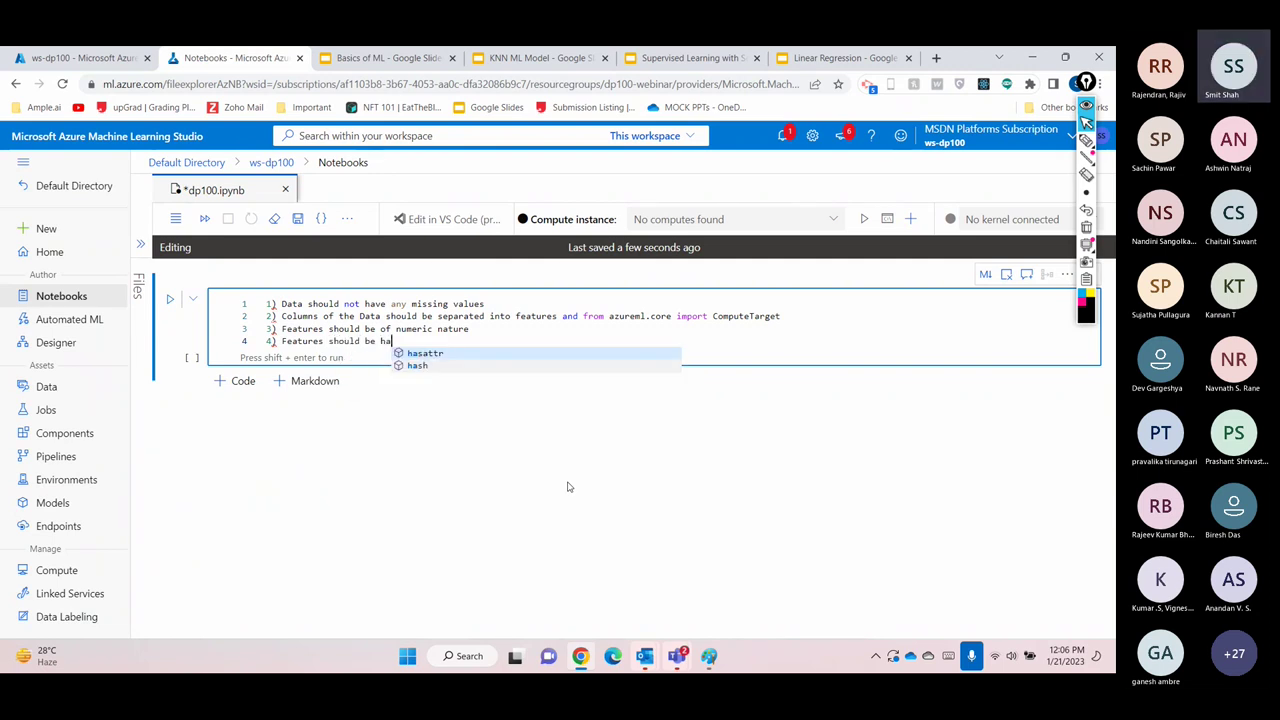
type("ving some rows ")
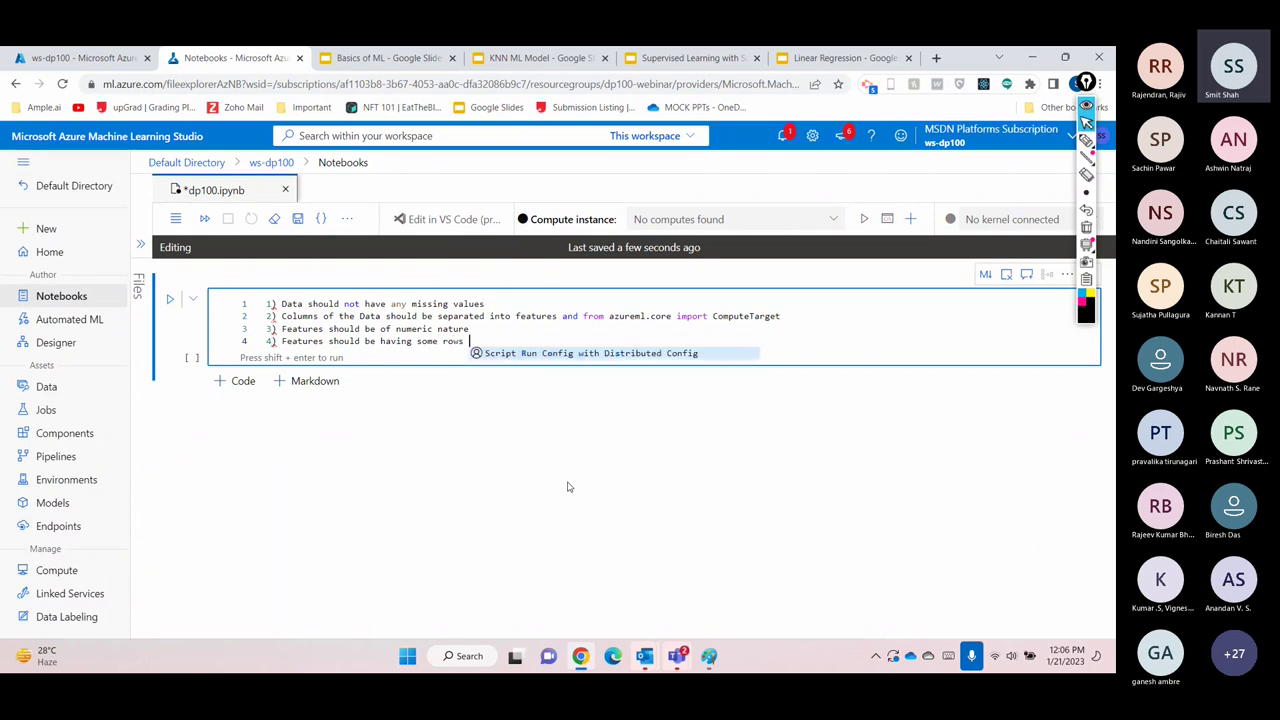
type("and some")
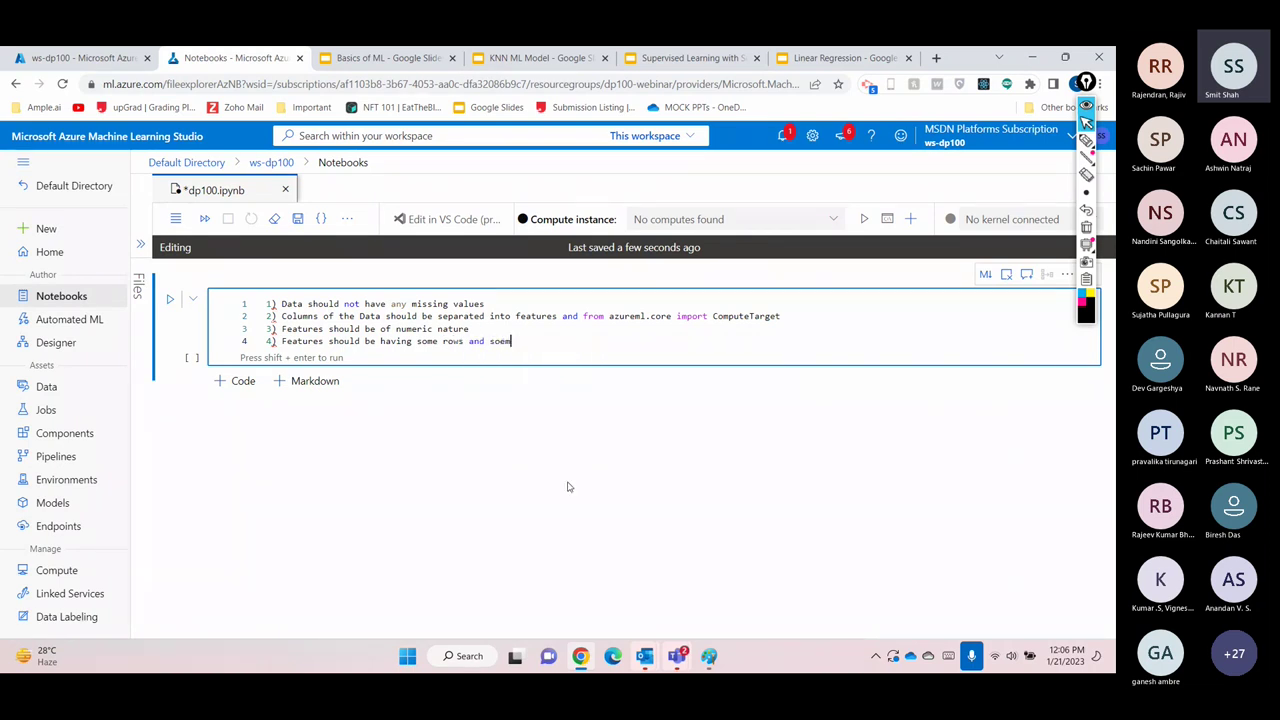
type(" columns")
Begin a fifth line in the cell with "5) Features should"
key("Return")
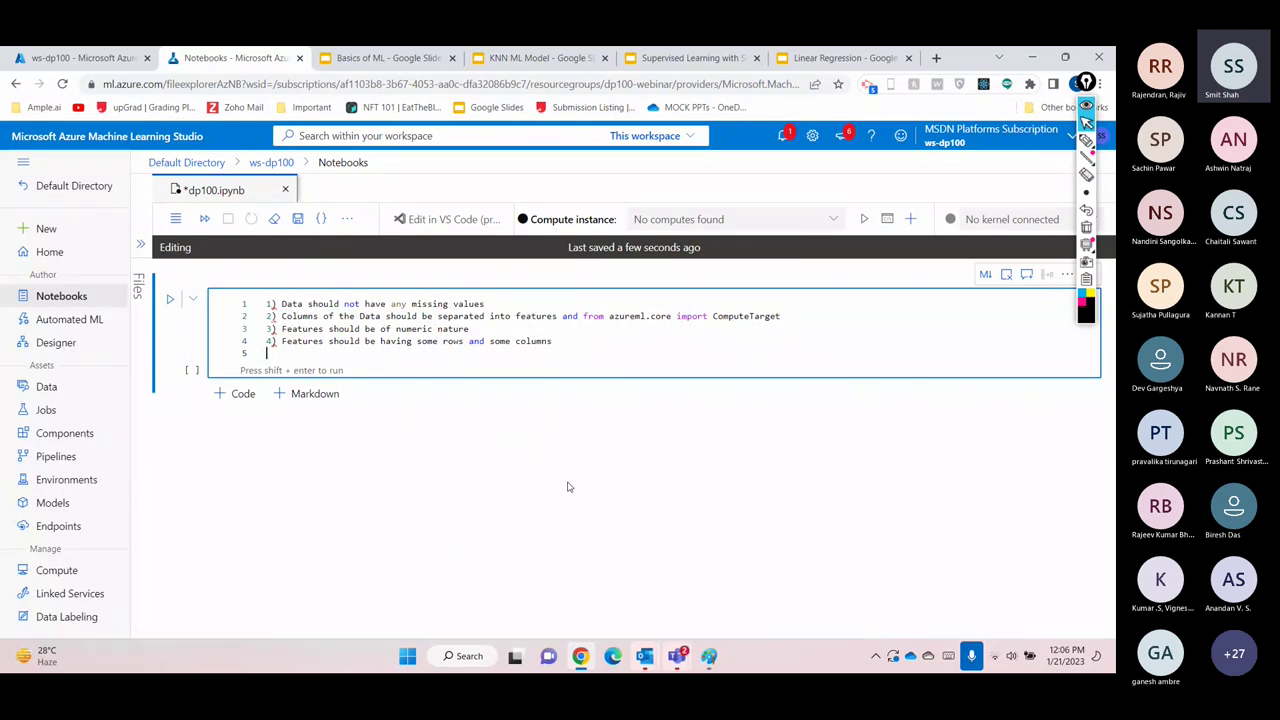
type("5) Feat")
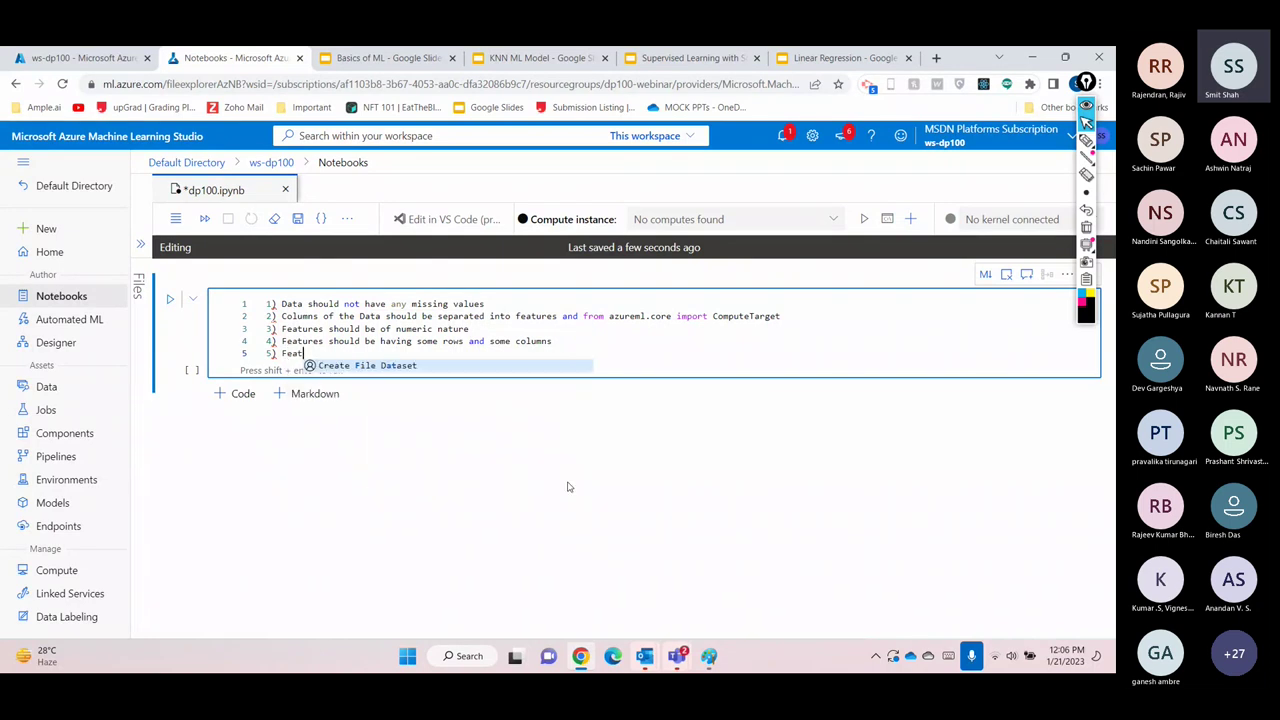
type("ures should")
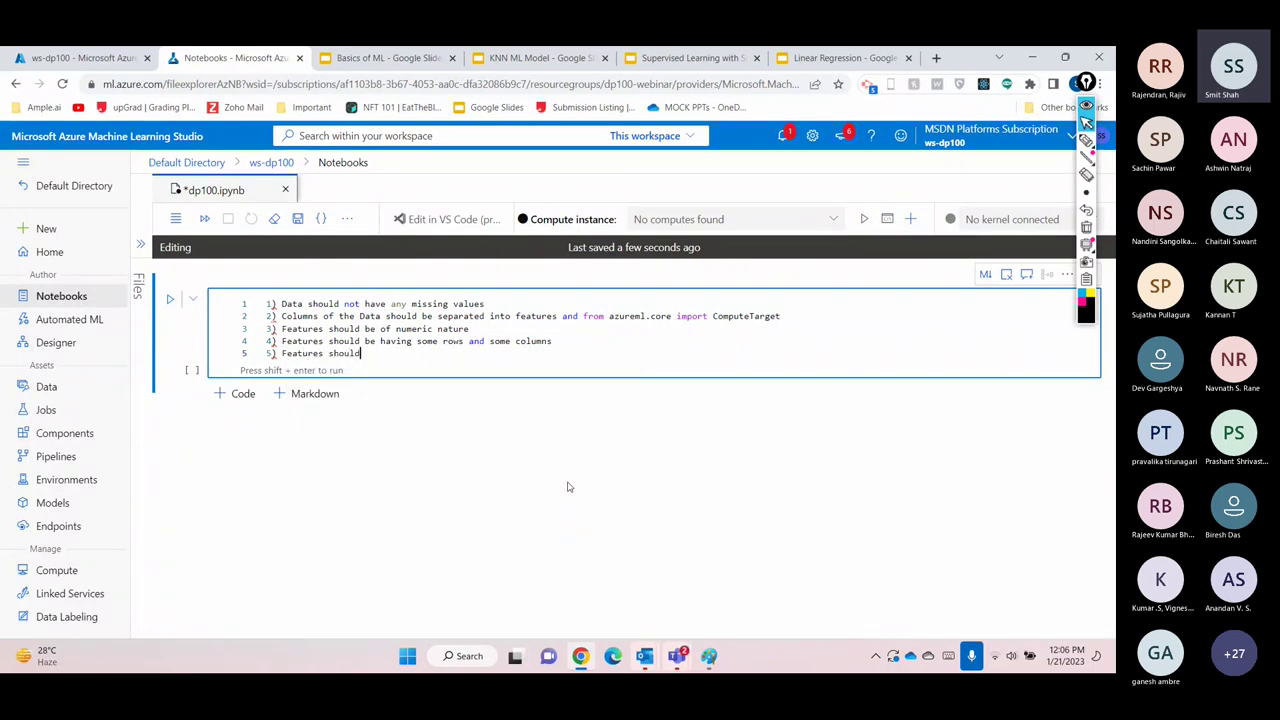